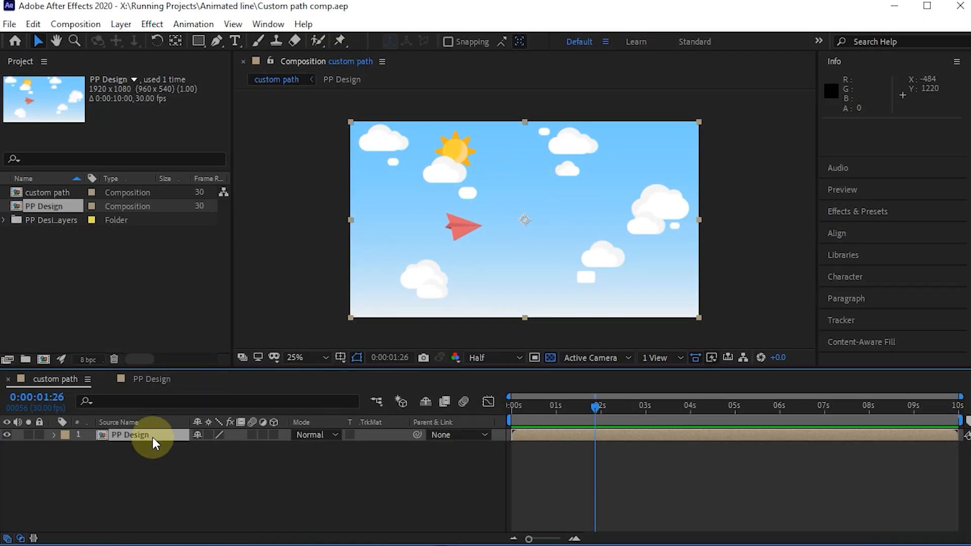
# Open the PP Design composition, hide the cloud upper, Sun and cloud b layers, and lock the BG layer.
pyautogui.doubleClick(153, 436)
pyautogui.moveTo(8, 435); pyautogui.dragTo(8, 458)
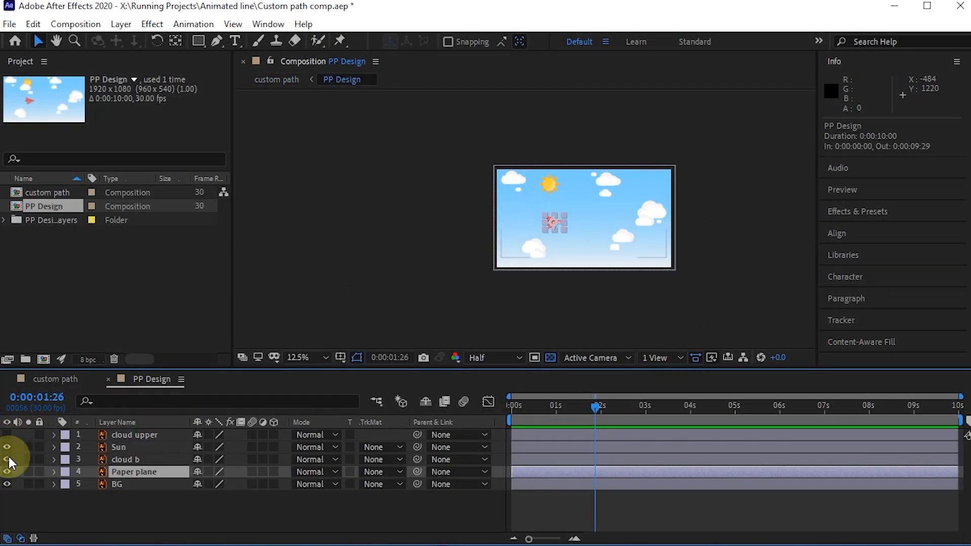
pyautogui.click(36, 482)
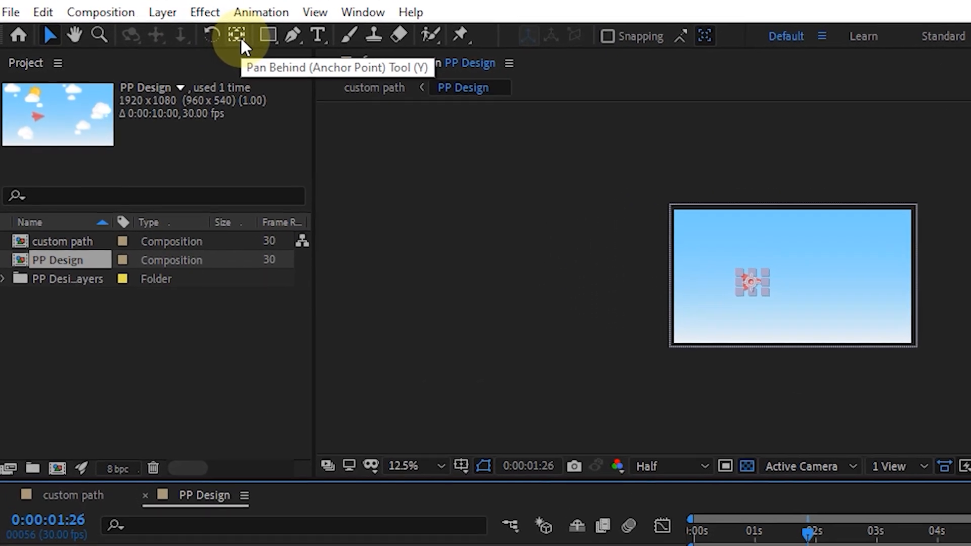
# Move the Paper plane layer's anchor point to the plane's tail end with the Pan Behind tool, then deselect the layer.
pyautogui.click(241, 39)
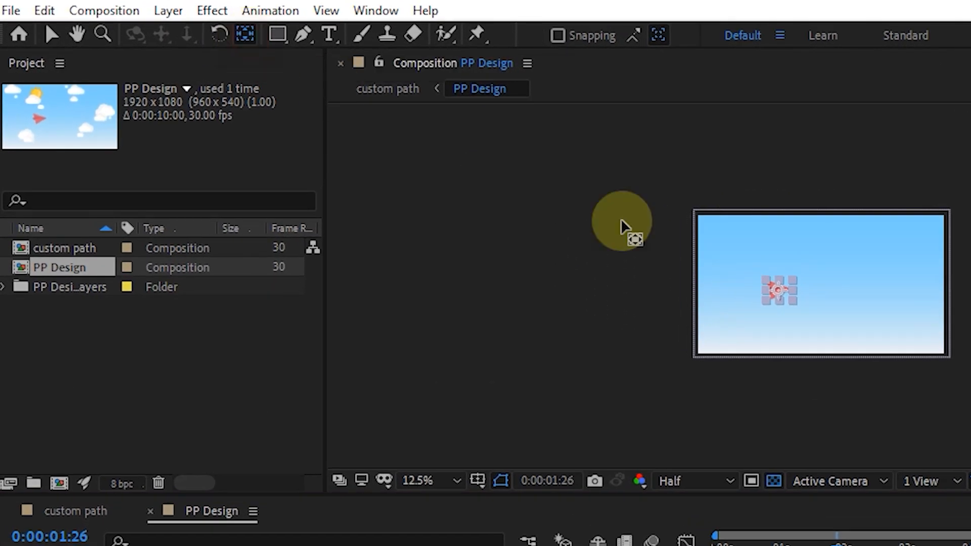
pyautogui.scroll(4, 748, 283)
pyautogui.moveTo(836, 310); pyautogui.dragTo(769, 309)
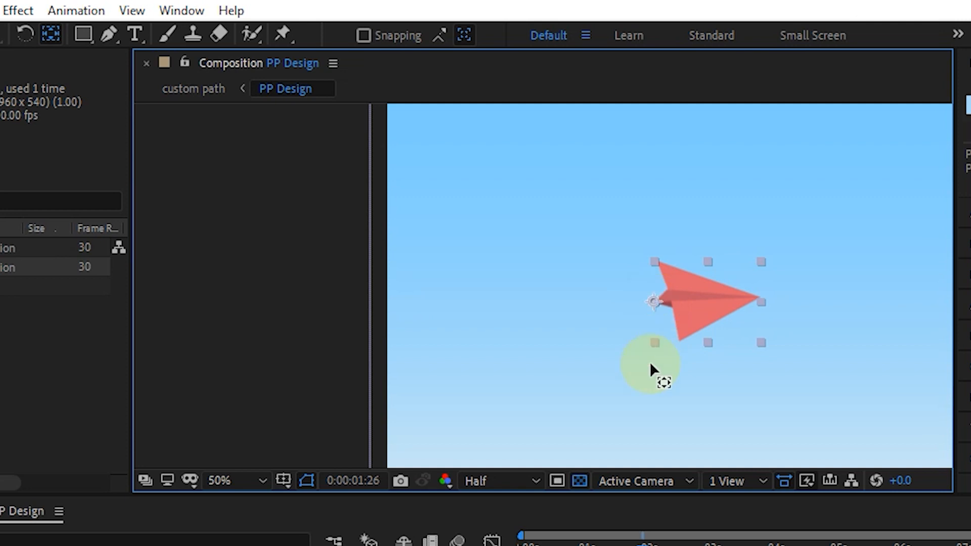
pyautogui.click(475, 545)
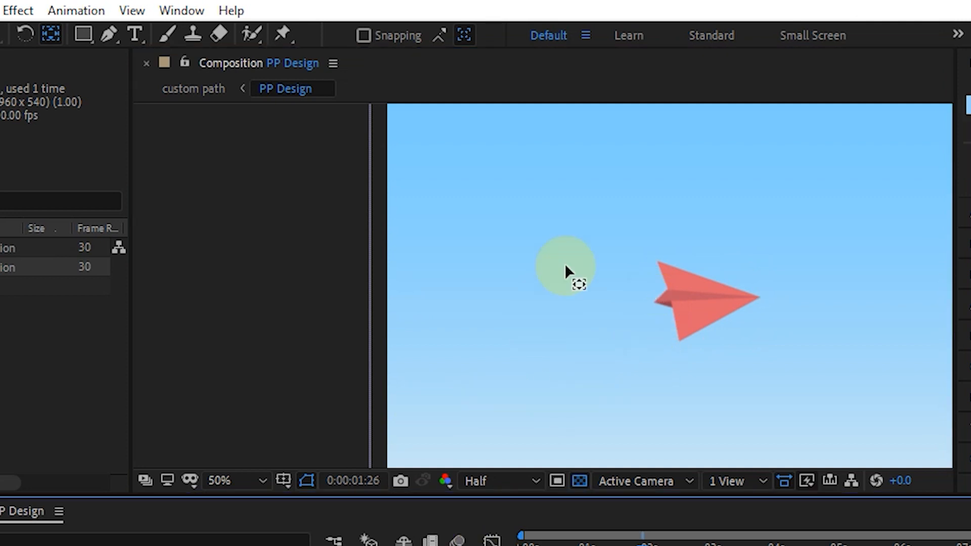
# Draw an open flight path with the Pen tool, running flat from left of the frame, over a hump and dip, up past the right edge.
pyautogui.scroll(-2, 565, 265)
pyautogui.scroll(-1, 580, 265)
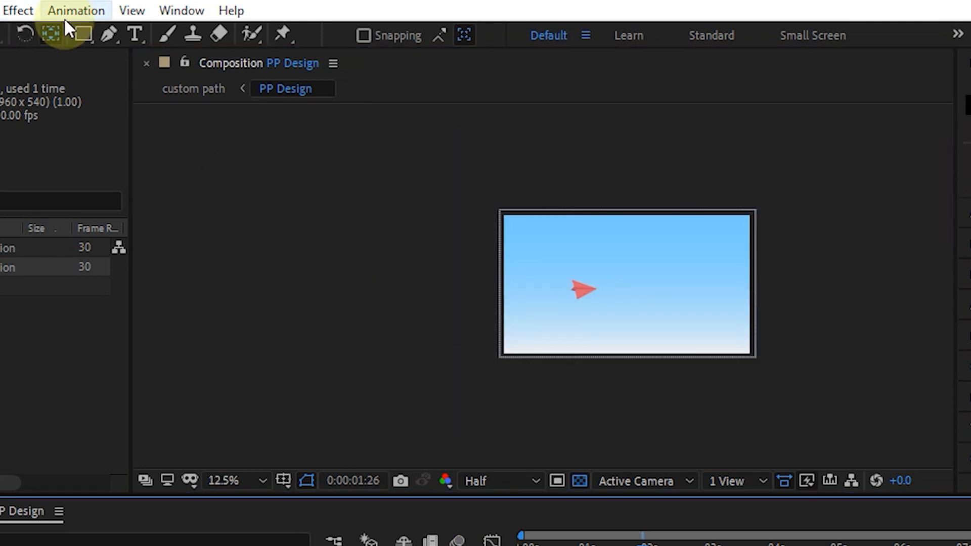
pyautogui.click(108, 34)
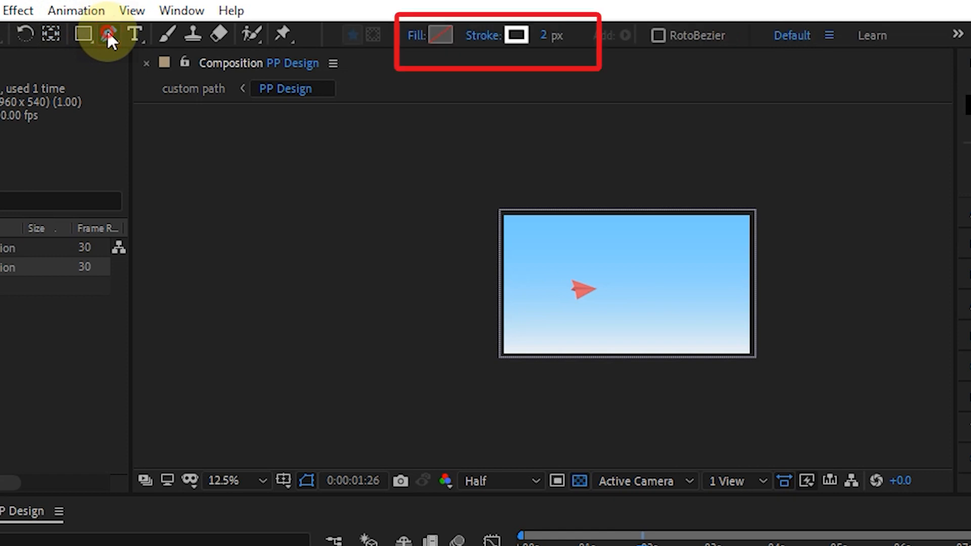
pyautogui.click(184, 33)
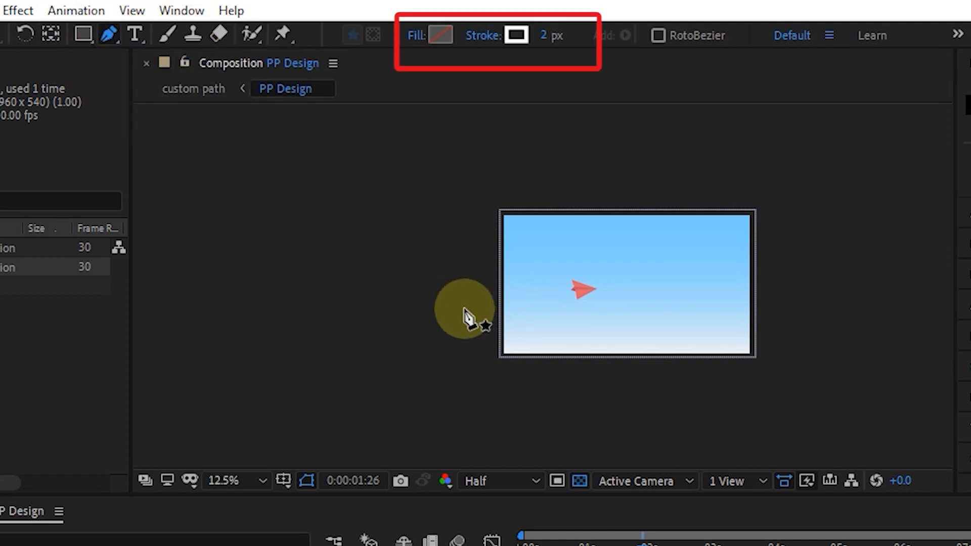
pyautogui.click(440, 304)
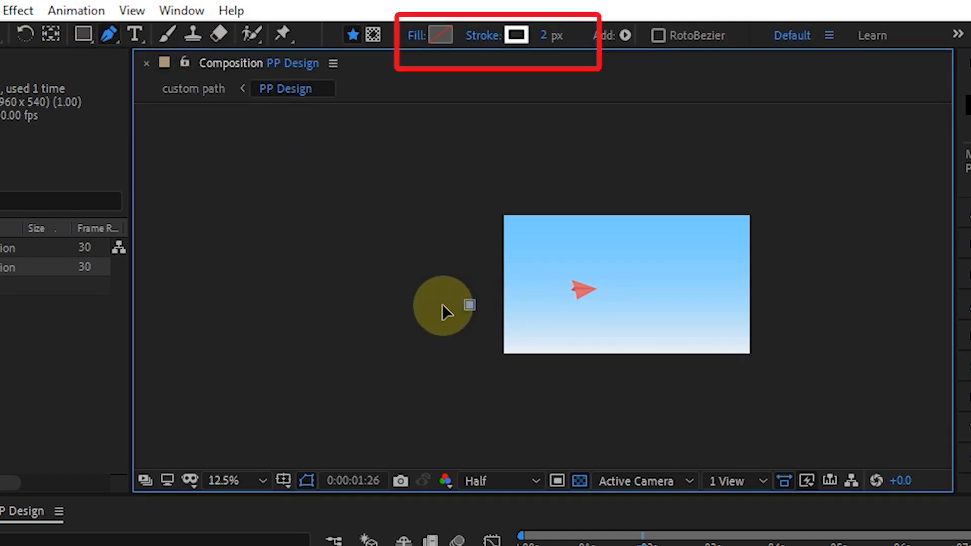
pyautogui.moveTo(440, 304); pyautogui.dragTo(450, 304)
pyautogui.click(581, 303)
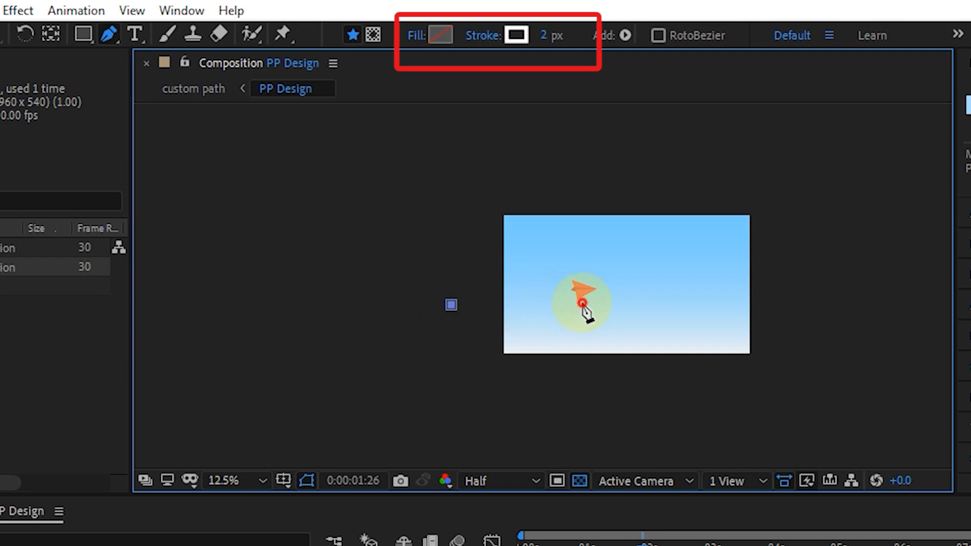
pyautogui.hotkey('ctrl', 'z')
pyautogui.click(589, 305)
pyautogui.moveTo(664, 292); pyautogui.dragTo(699, 293)
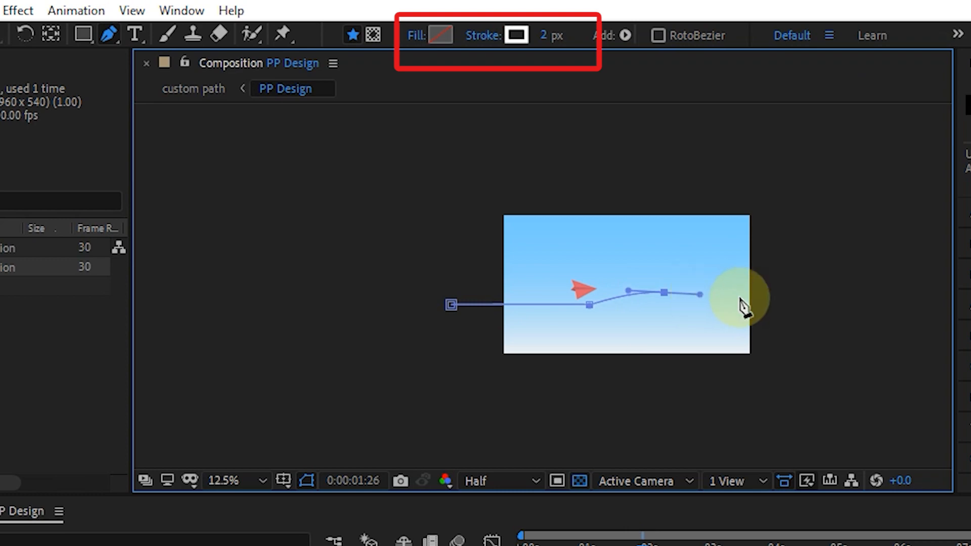
pyautogui.click(711, 298)
pyautogui.moveTo(763, 252); pyautogui.dragTo(778, 220)
pyautogui.click(763, 251)
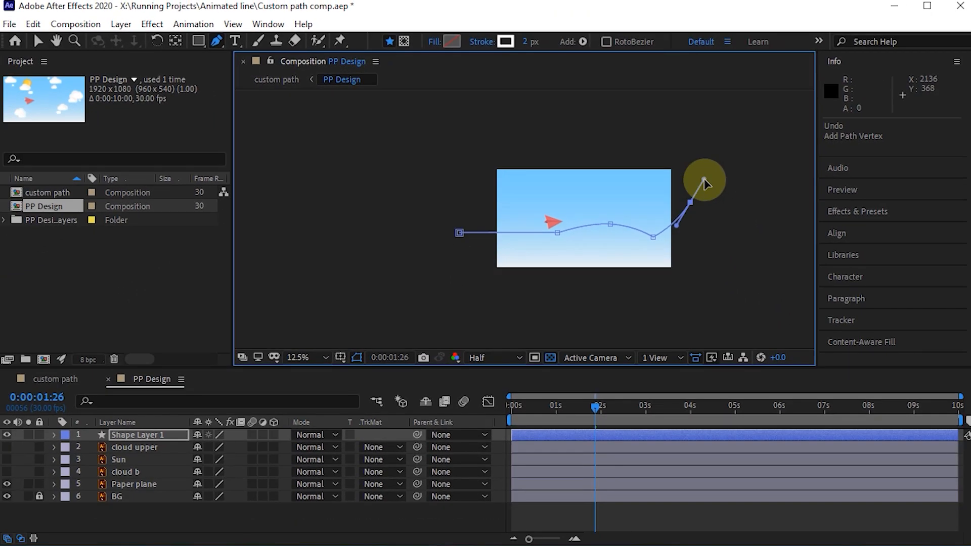
pyautogui.moveTo(693, 204); pyautogui.dragTo(701, 196)
# Expand Shape Layer 1 down to Path 1 and copy its Path property.
pyautogui.click(53, 434)
pyautogui.click(67, 448)
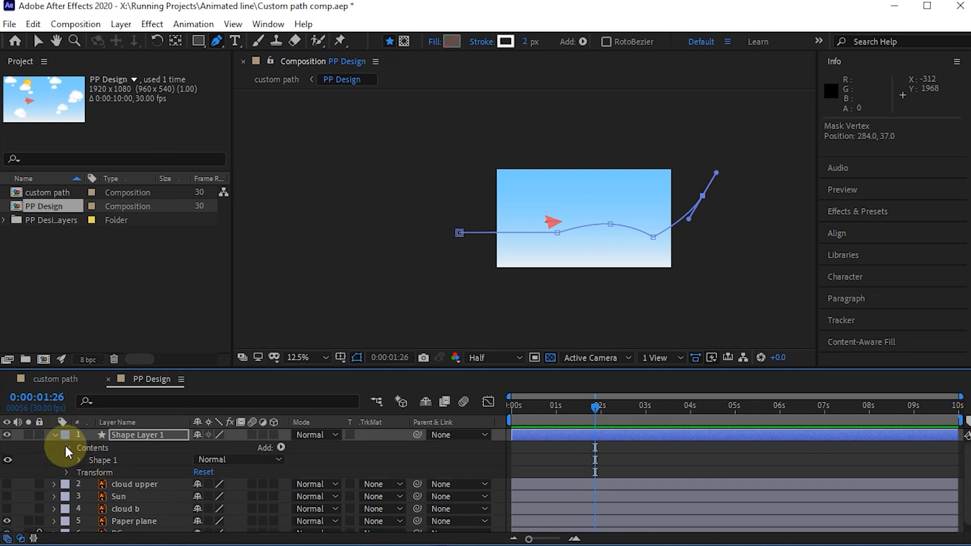
pyautogui.click(79, 460)
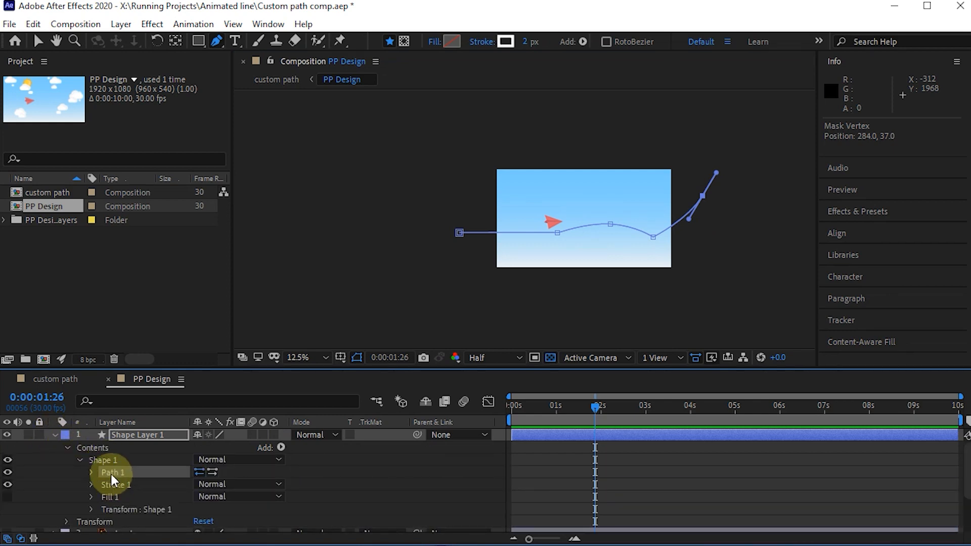
pyautogui.click(90, 469)
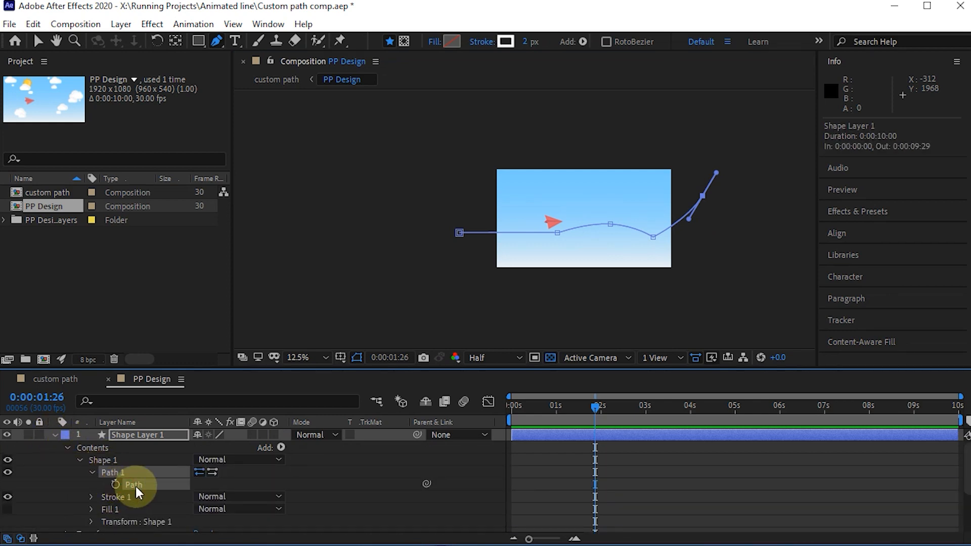
pyautogui.click(33, 24)
pyautogui.click(59, 111)
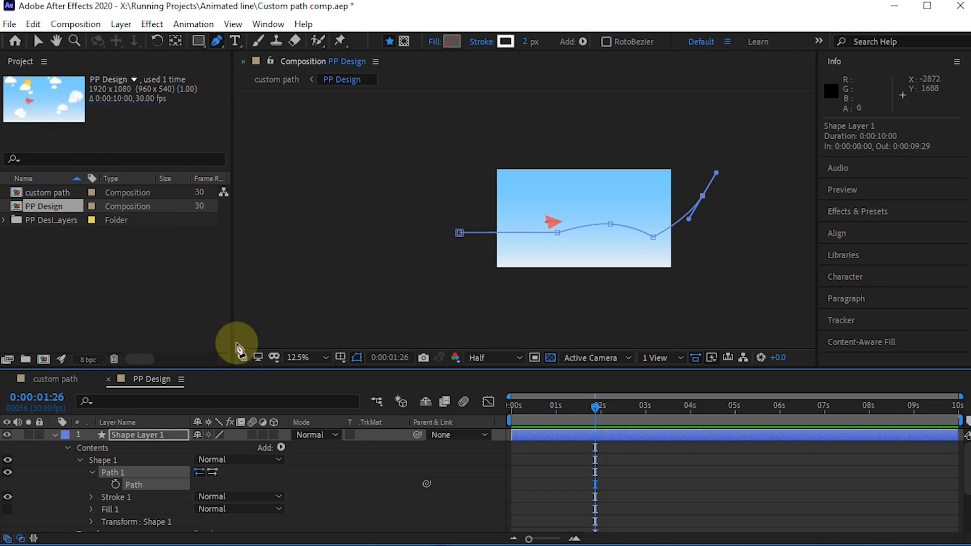
# Paste the copied path into the Paper plane layer's Position property at 0:00:00:00.
pyautogui.scroll(-3, 212, 488)
pyautogui.click(128, 511)
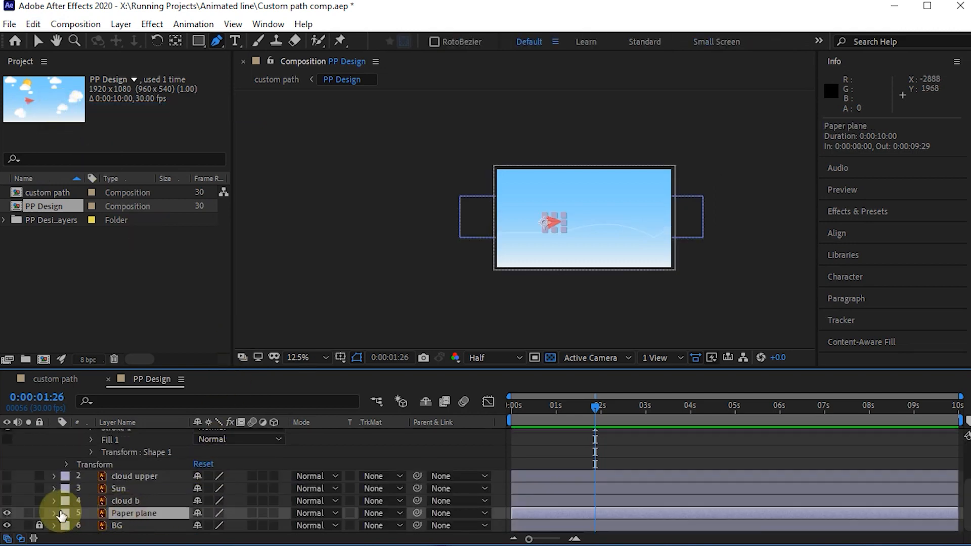
pyautogui.press('p')
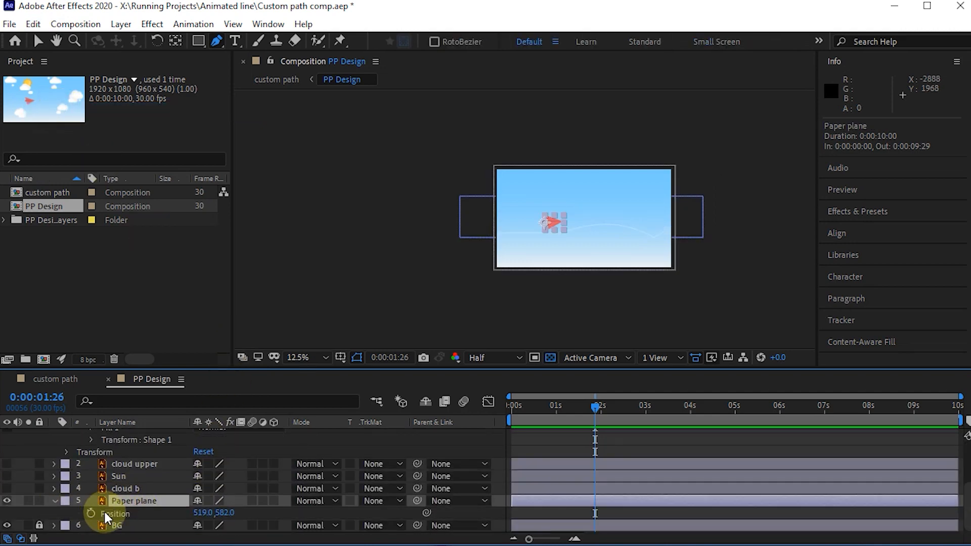
pyautogui.click(110, 510)
pyautogui.moveTo(591, 405); pyautogui.dragTo(489, 421)
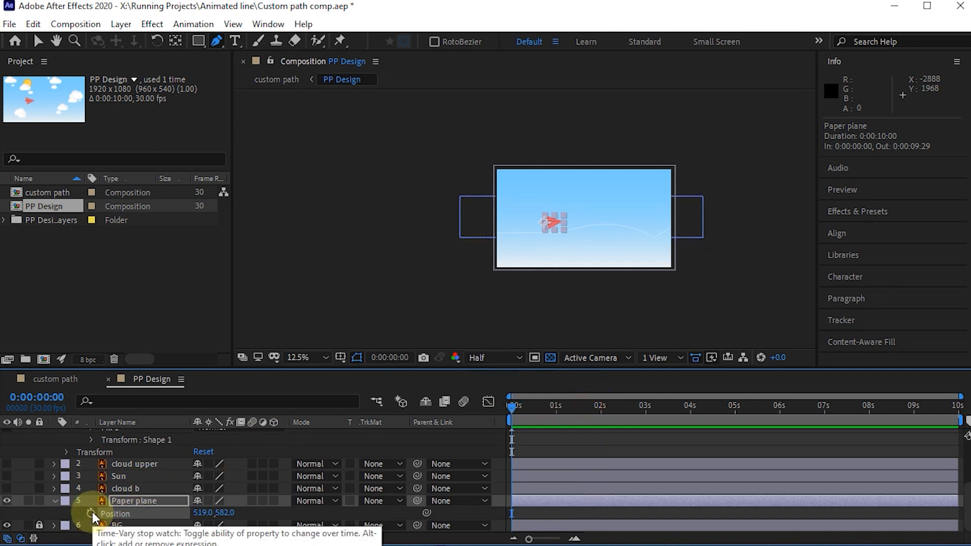
pyautogui.click(110, 512)
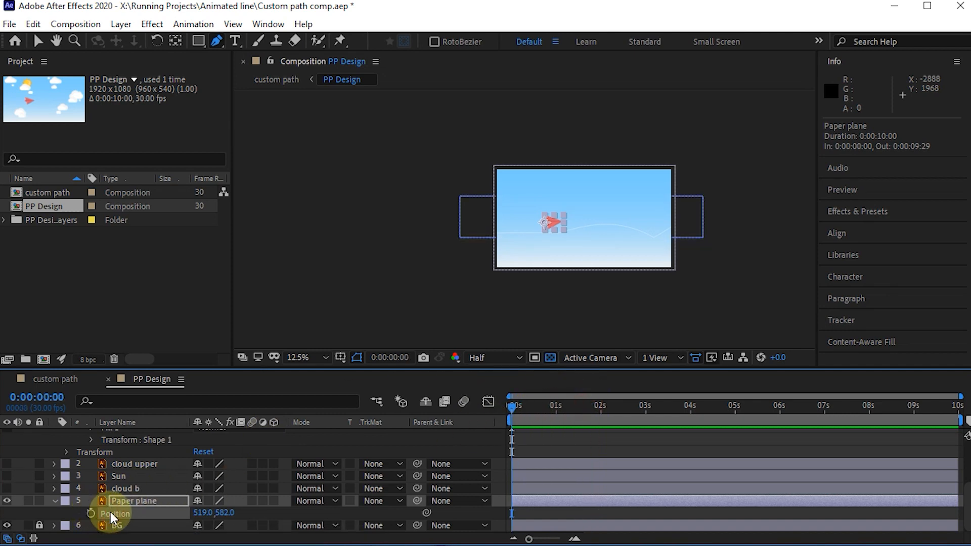
pyautogui.click(32, 24)
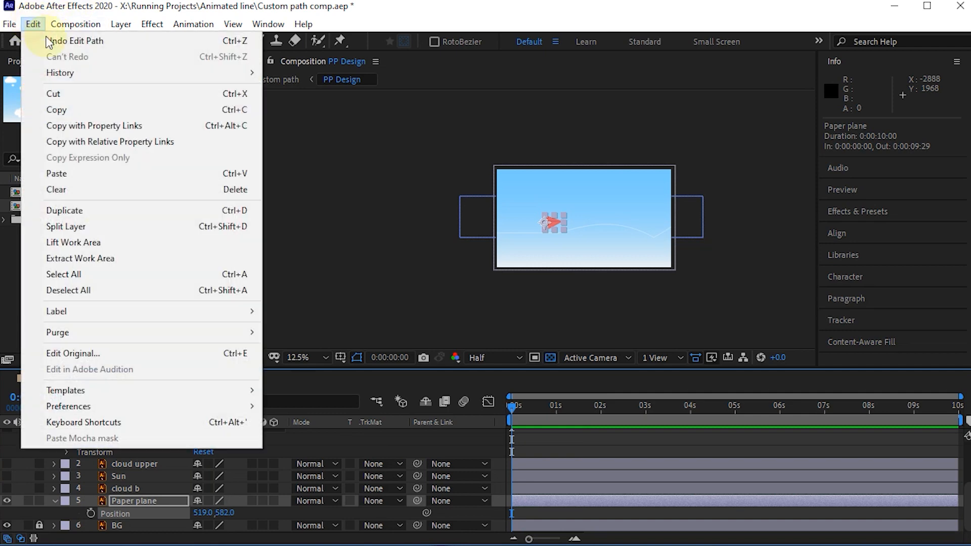
pyautogui.click(68, 175)
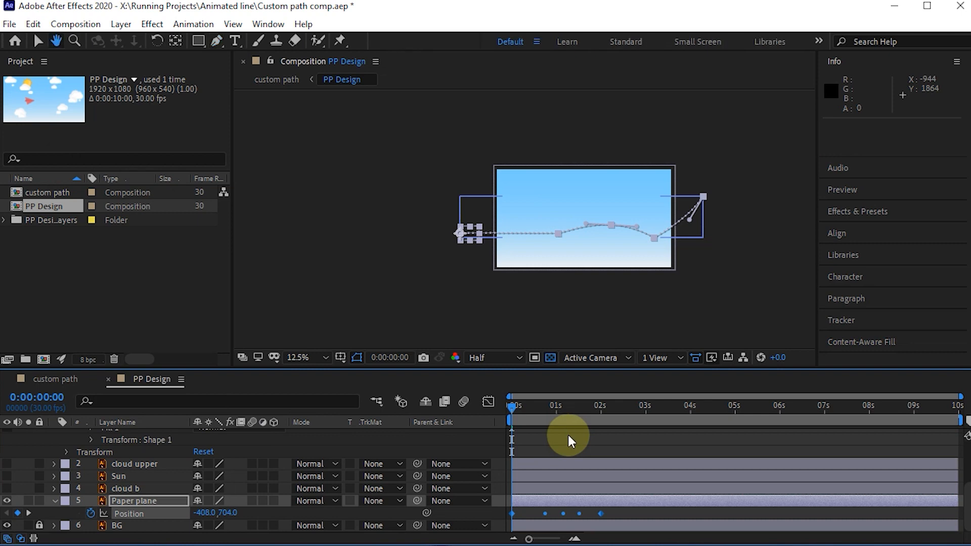
# Preview the paper plane's movement along the pasted path.
pyautogui.press('space')
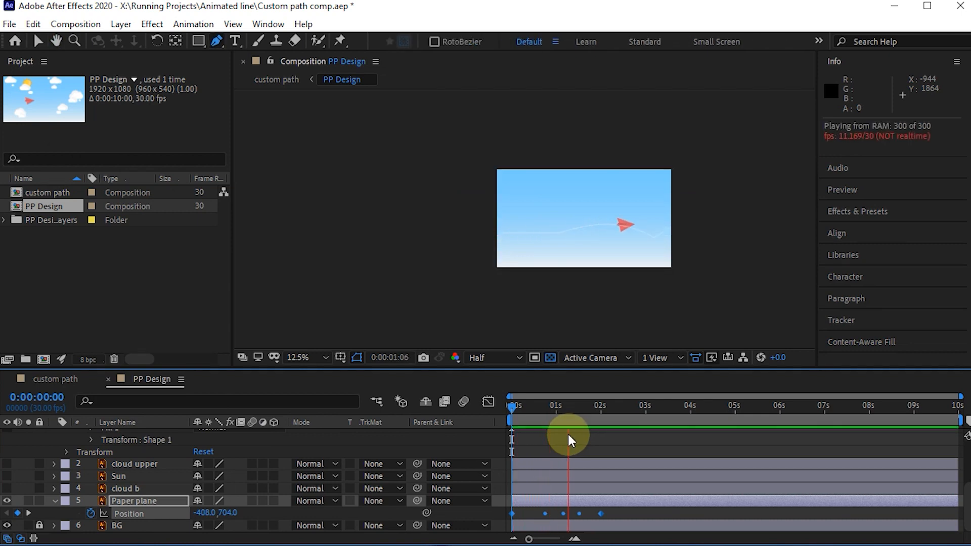
pyautogui.press('space')
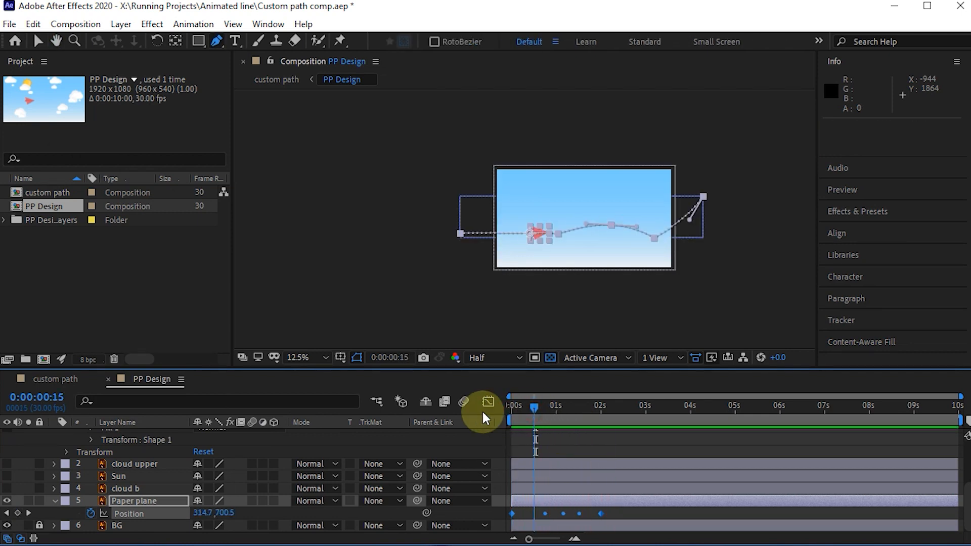
pyautogui.press('.')
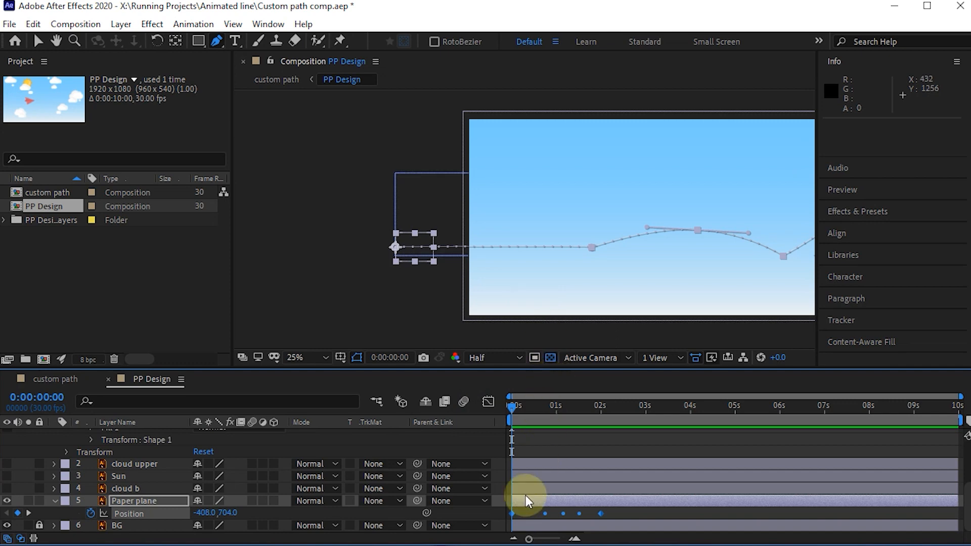
# Add a first Rotation keyframe to the Paper plane layer at 0:00:00:21, just before the path's first bend.
pyautogui.press('r')
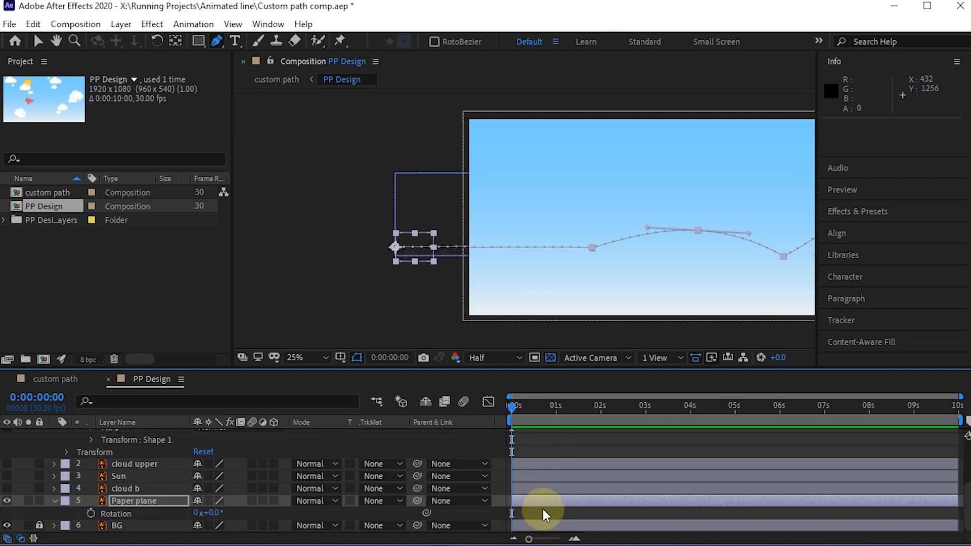
pyautogui.press('p')
pyautogui.moveTo(531, 418); pyautogui.dragTo(546, 418)
pyautogui.press('capslock')
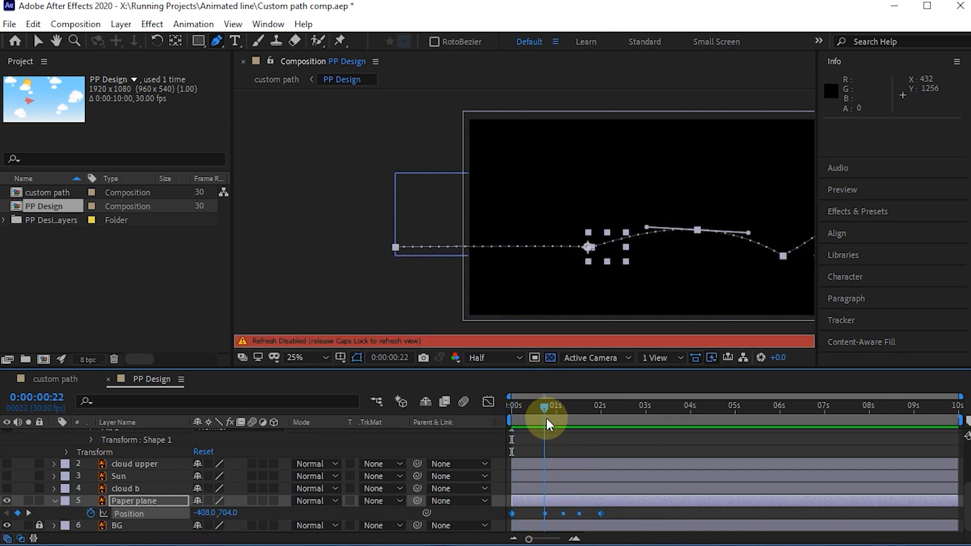
pyautogui.press('capslock')
pyautogui.moveTo(528, 538); pyautogui.dragTo(559, 539)
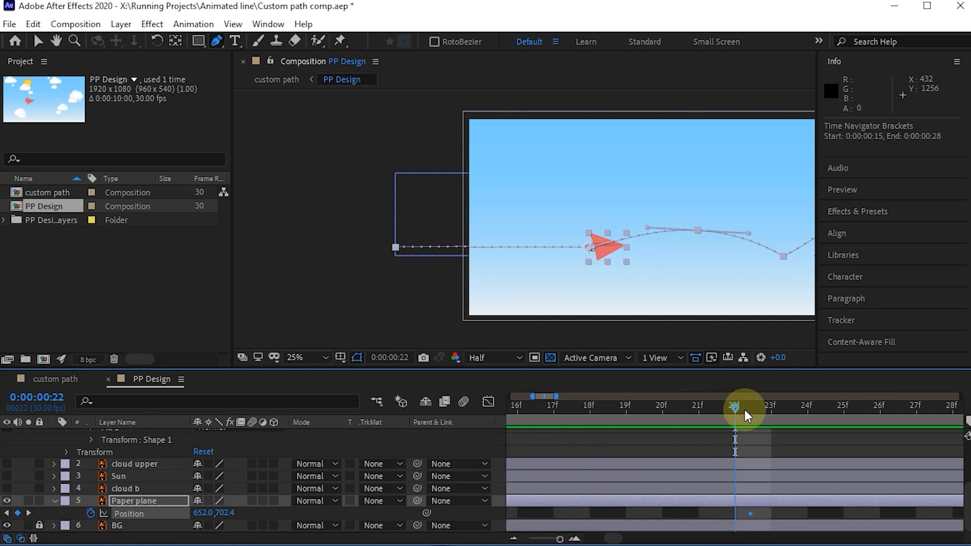
pyautogui.moveTo(737, 410); pyautogui.dragTo(747, 428)
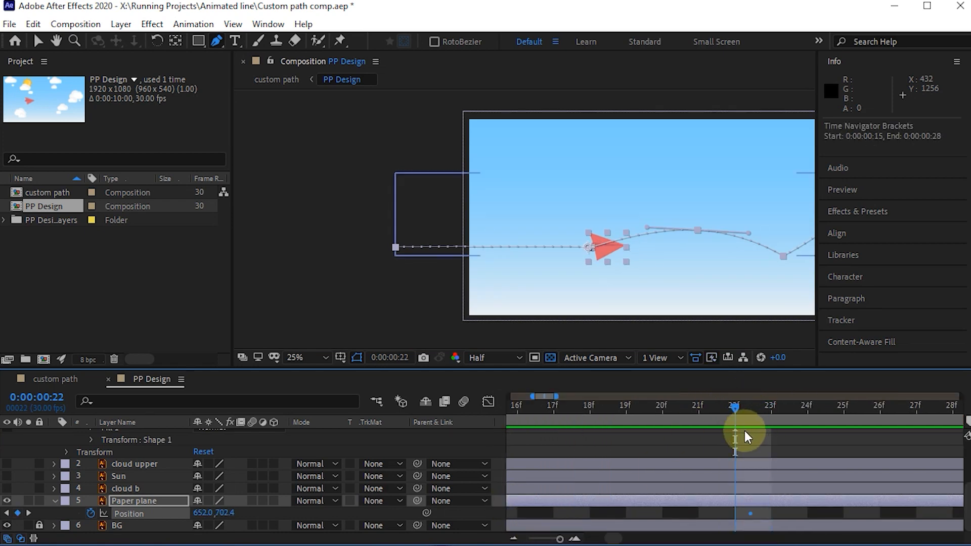
pyautogui.press('pageup')
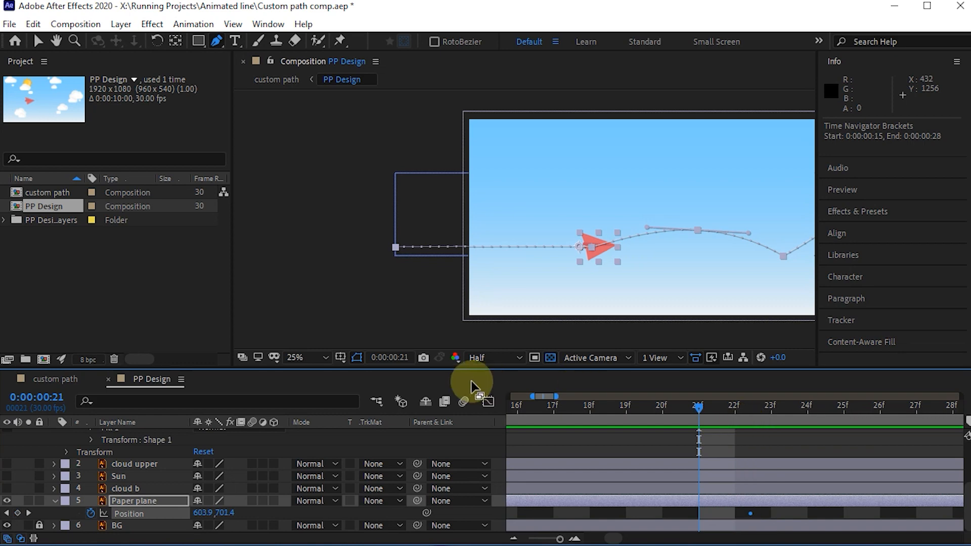
pyautogui.click(18, 513)
pyautogui.hotkey('ctrl', 'z')
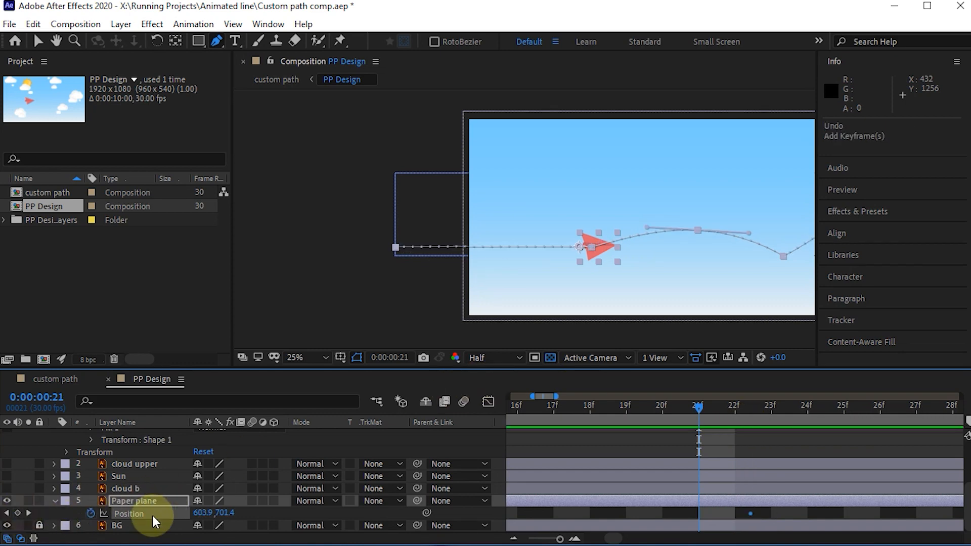
pyautogui.press('r')
pyautogui.click(91, 513)
# Show all transform properties of the Paper plane layer and keyframe a slight counter-clockwise rotation just after 0:00:00:21 to follow the rising path.
pyautogui.press('u')
pyautogui.press('u')
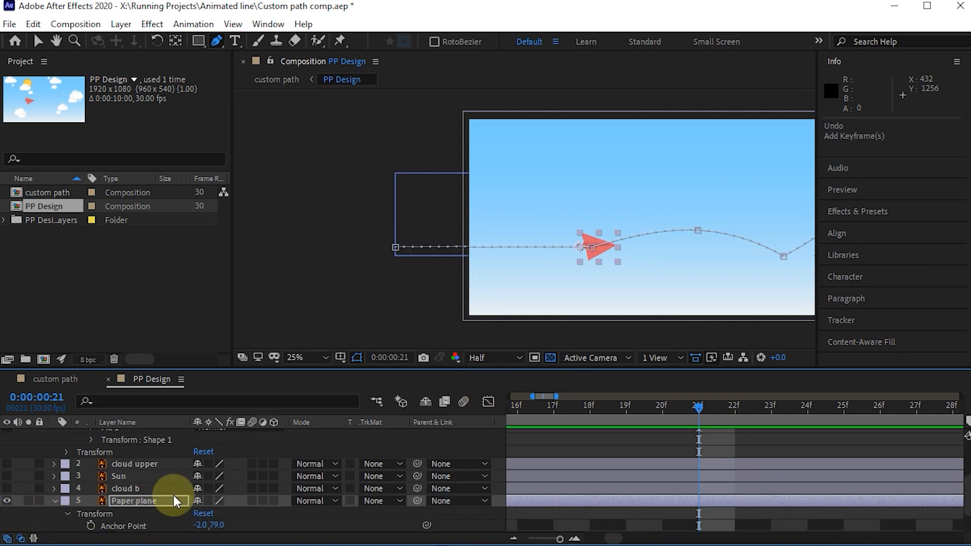
pyautogui.scroll(-2, 410, 485)
pyautogui.moveTo(697, 407); pyautogui.dragTo(742, 405)
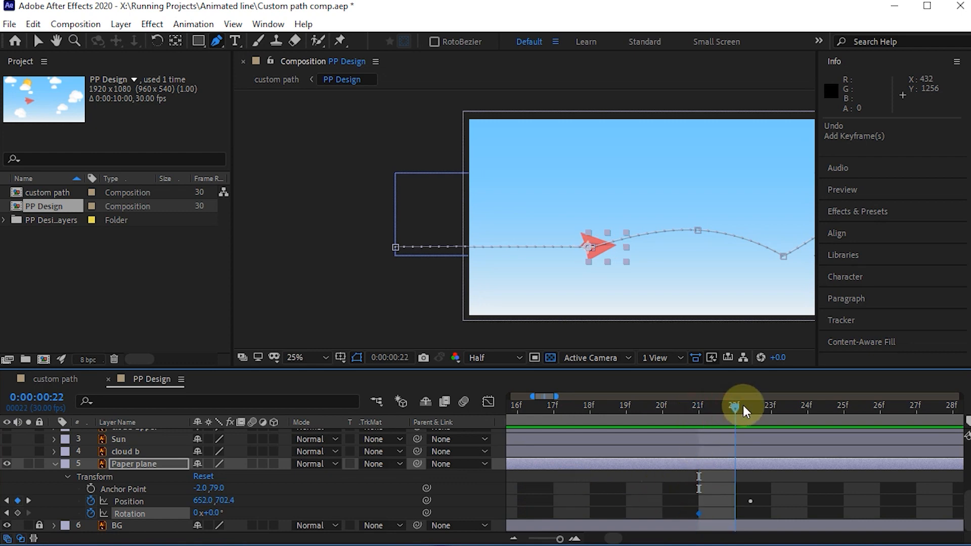
pyautogui.press('pagedown')
pyautogui.moveTo(210, 513); pyautogui.dragTo(198, 512)
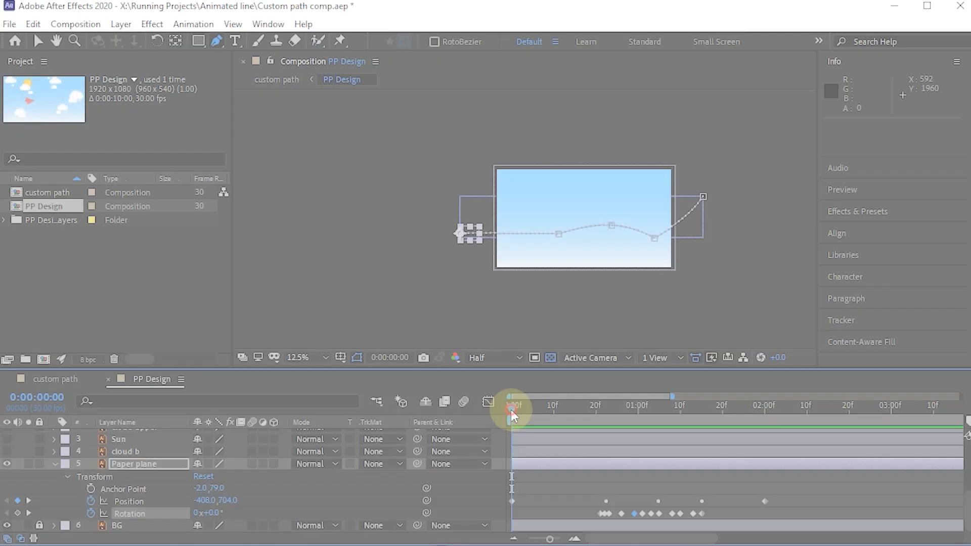
pyautogui.scroll(4, 126, 462)
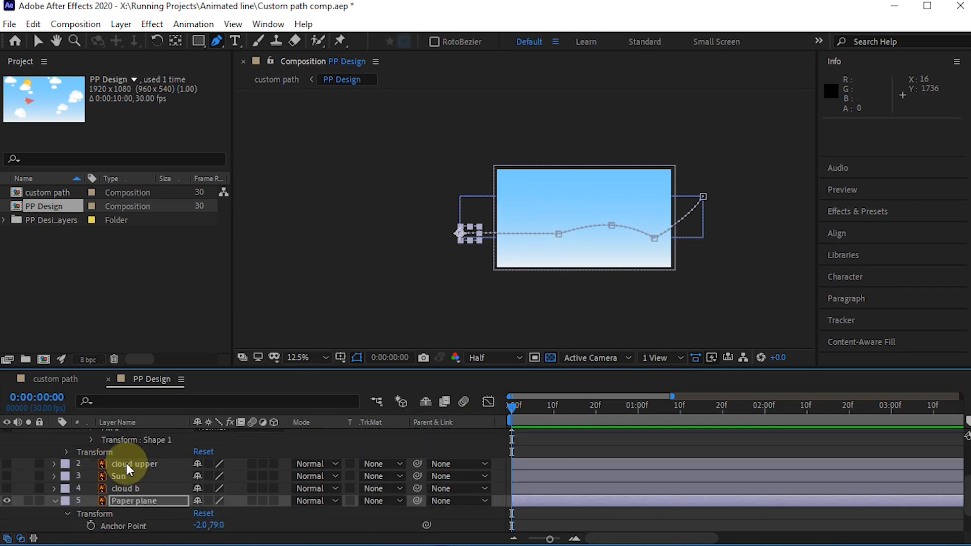
# Set the line cap of Shape Layer 1's Stroke 1 to Round Cap.
pyautogui.click(131, 437)
pyautogui.click(96, 461)
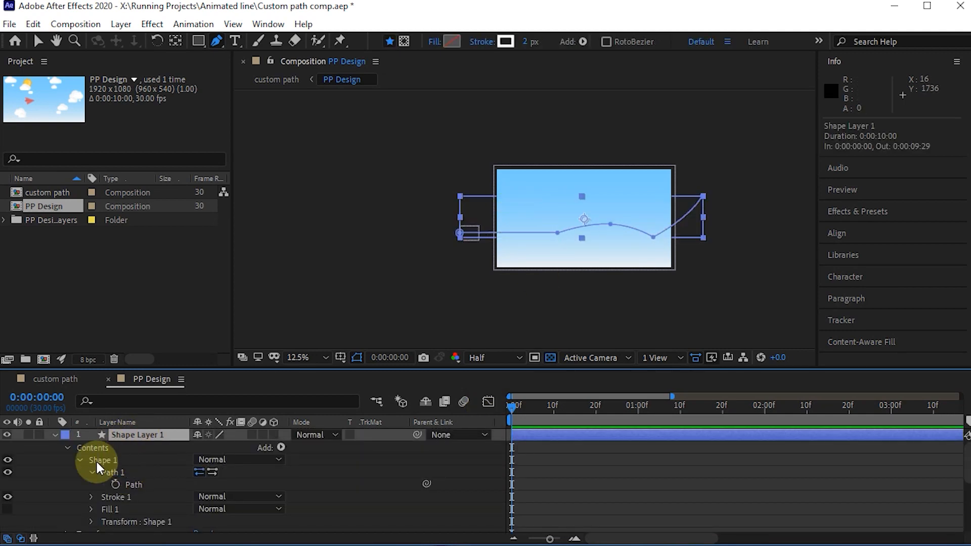
pyautogui.click(79, 460)
pyautogui.click(79, 459)
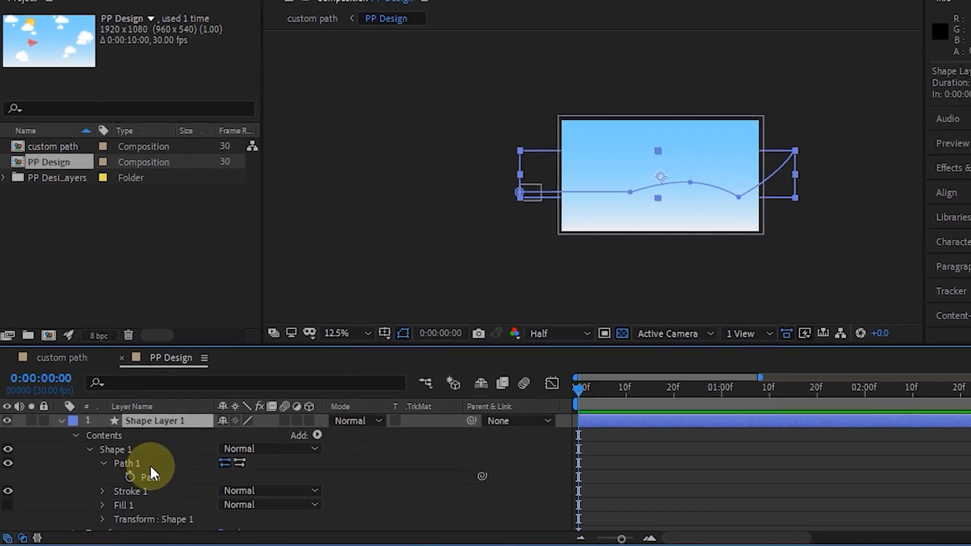
pyautogui.scroll(-2, 150, 465)
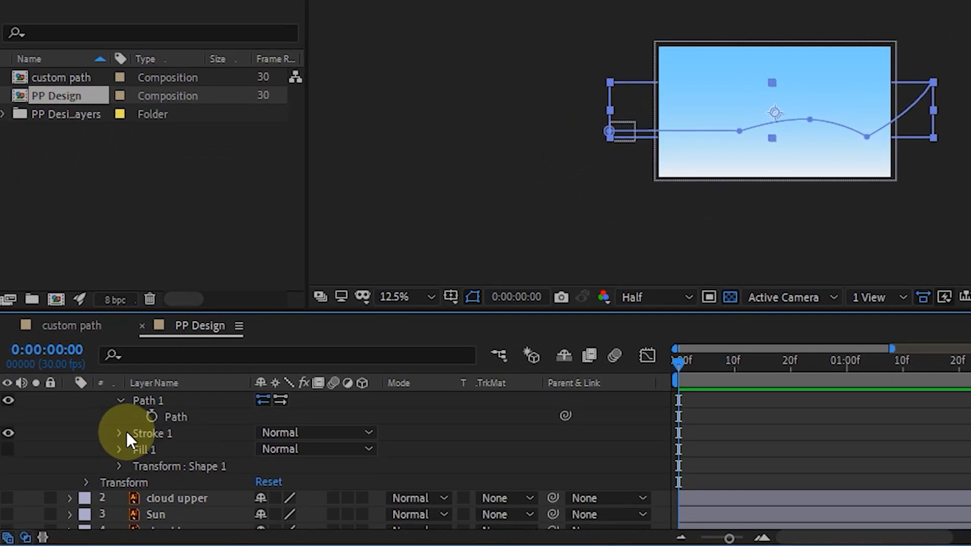
pyautogui.click(117, 432)
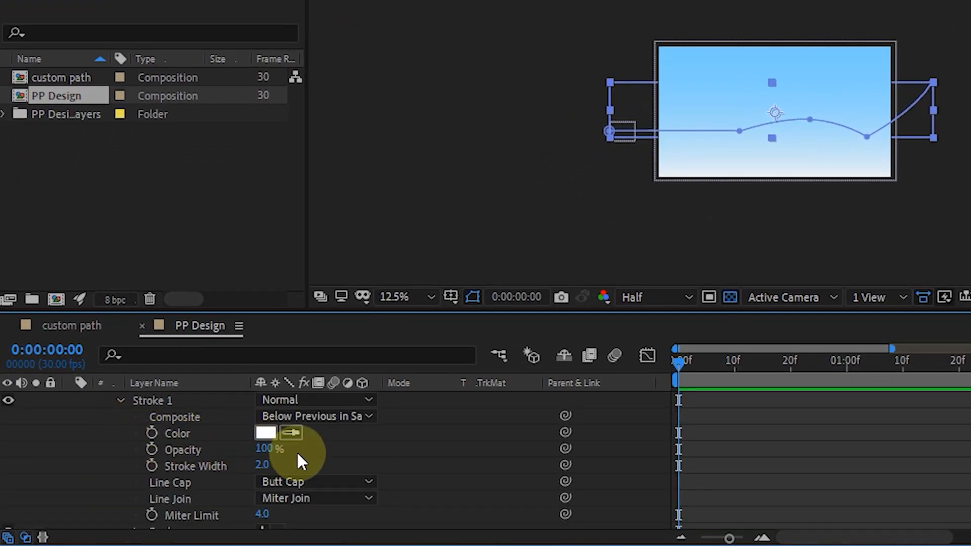
pyautogui.click(309, 481)
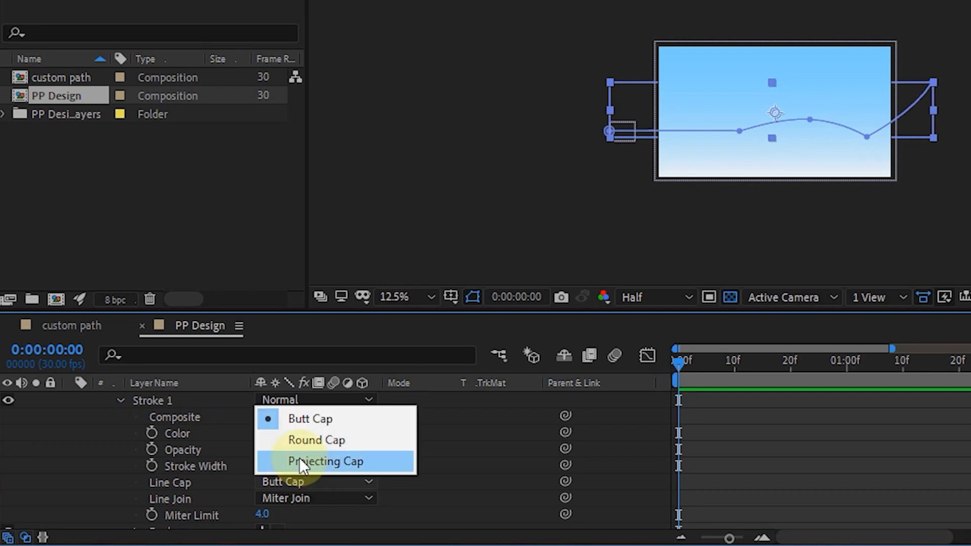
pyautogui.click(298, 441)
# Add a dash to Shape Layer 1's stroke and check the dashed line around the plane at 0:00:00:21.
pyautogui.scroll(-1, 319, 459)
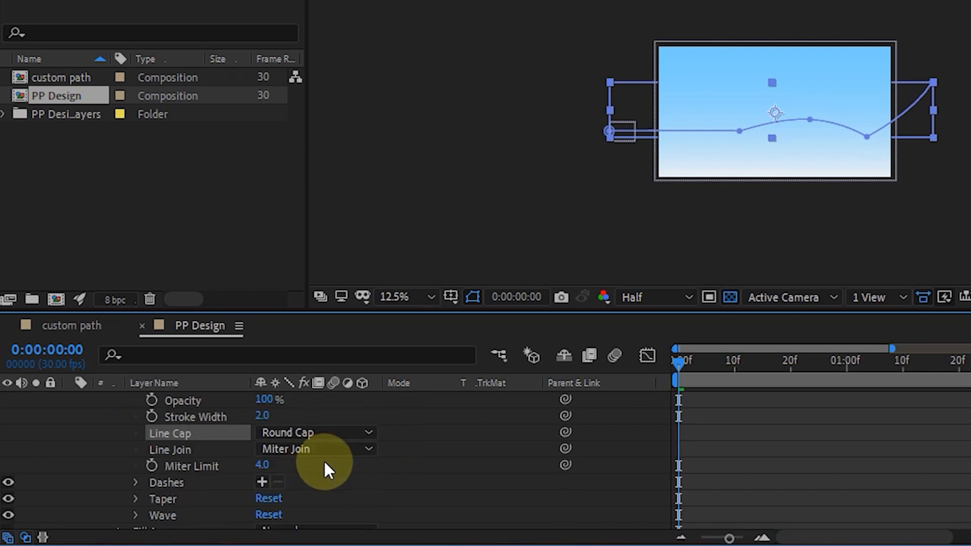
pyautogui.click(263, 481)
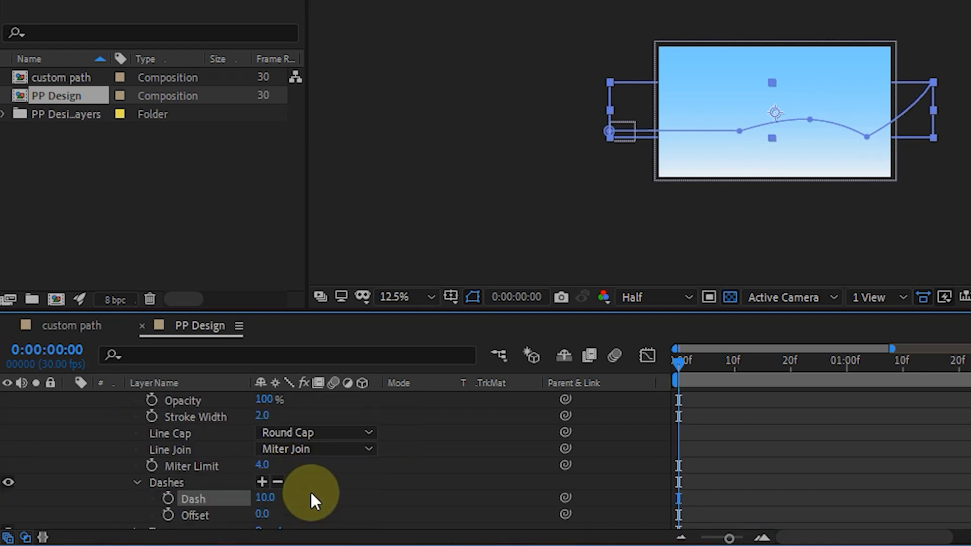
pyautogui.scroll(1, 728, 213)
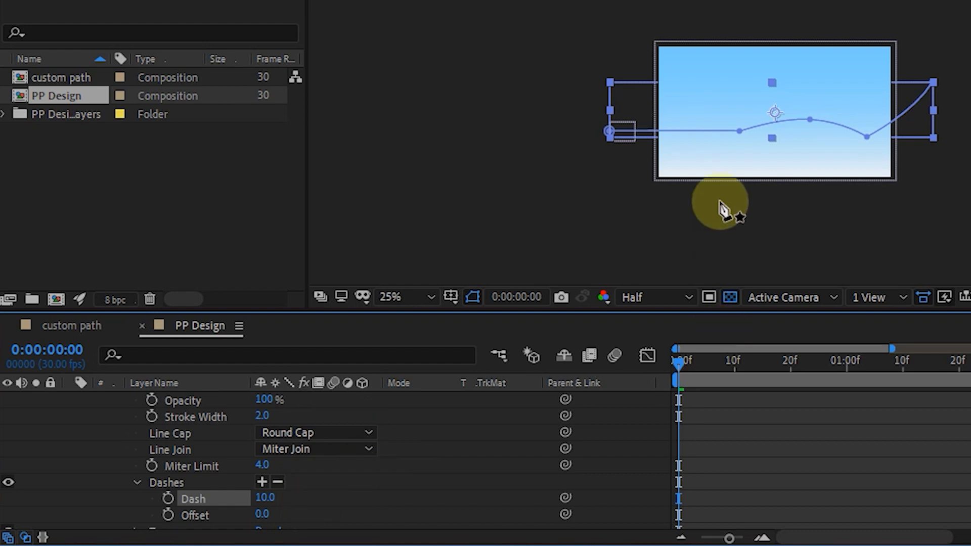
pyautogui.moveTo(697, 368); pyautogui.dragTo(809, 358)
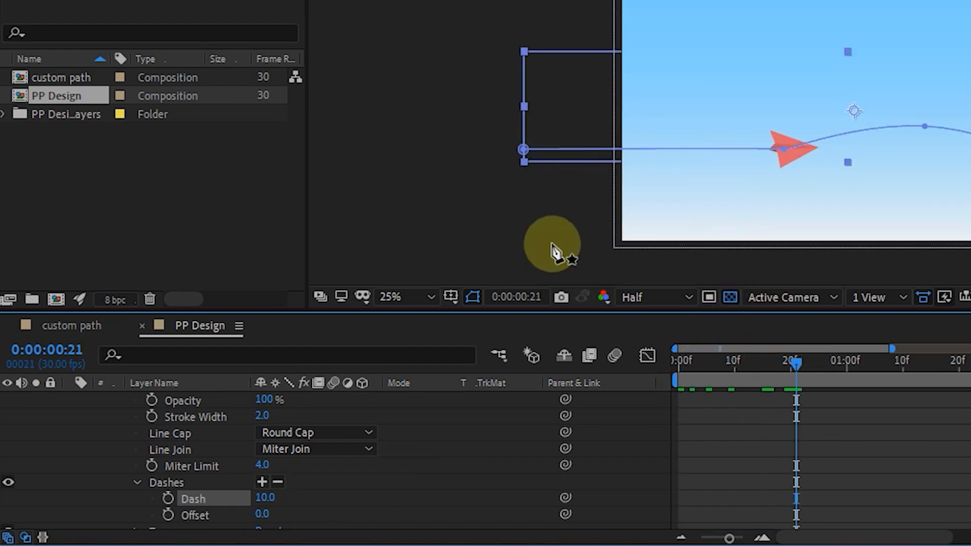
pyautogui.click(577, 229)
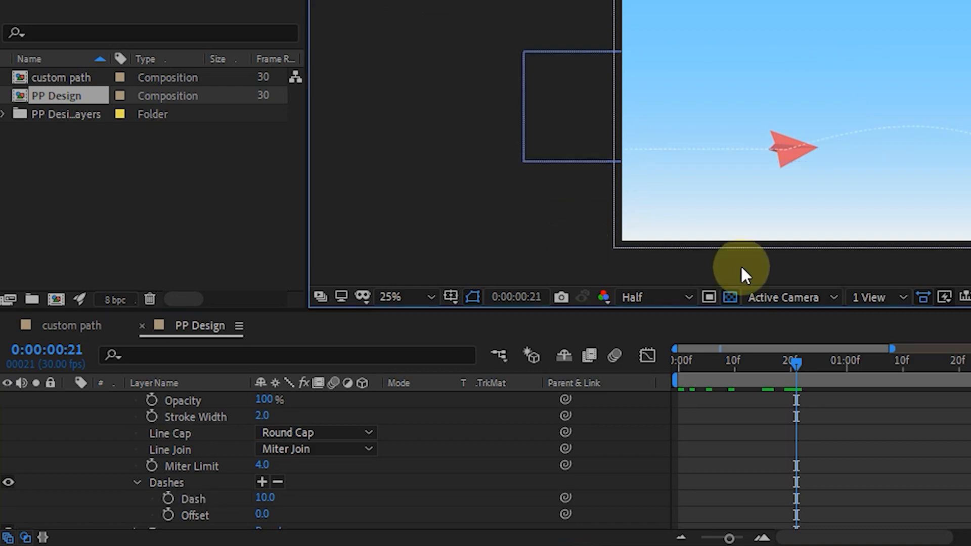
pyautogui.scroll(1, 763, 183)
pyautogui.scroll(-2, 430, 467)
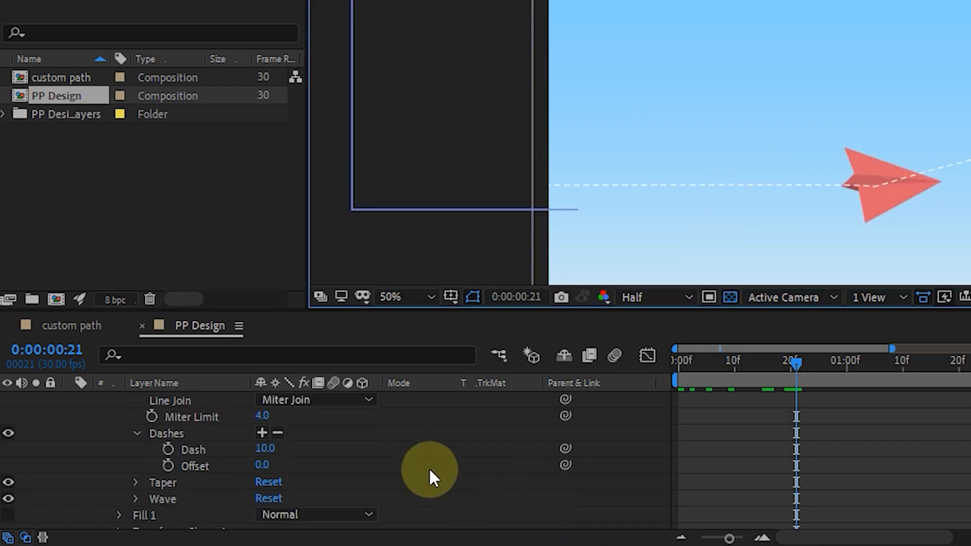
# Change the dashed stroke's color to a coral red that matches the paper plane.
pyautogui.scroll(3, 430, 470)
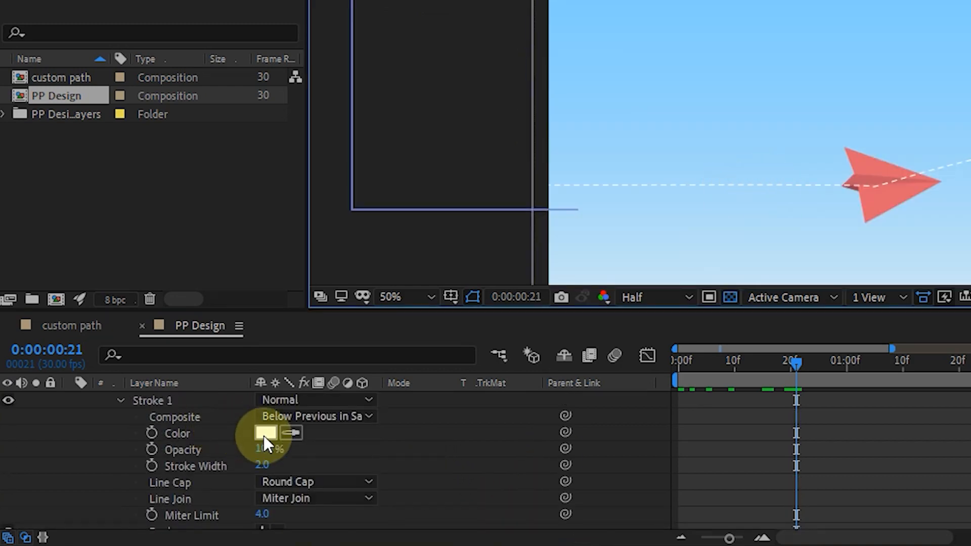
pyautogui.click(264, 433)
pyautogui.click(633, 95)
pyautogui.moveTo(565, 92)
pyautogui.mouseDown()
pyautogui.moveTo(503, 59)
pyautogui.moveTo(574, 59)
pyautogui.mouseUp()
pyautogui.click(838, 77)
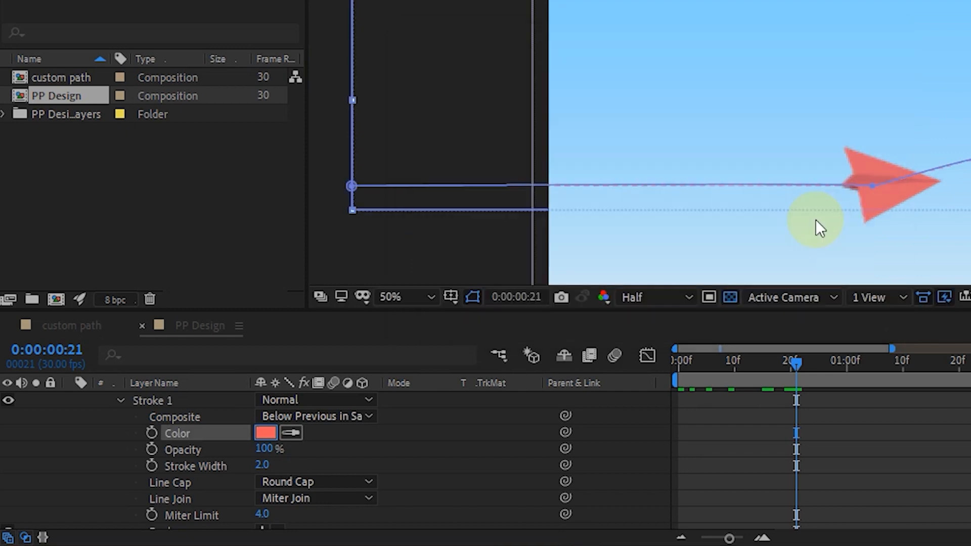
pyautogui.click(498, 258)
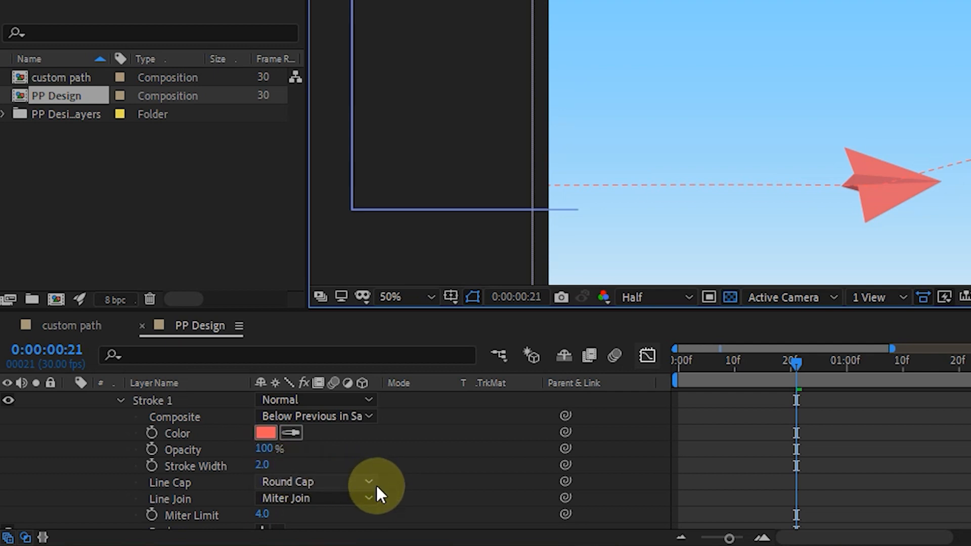
# Set the stroke's Dash length to 20.
pyautogui.scroll(-2, 377, 488)
pyautogui.click(264, 499)
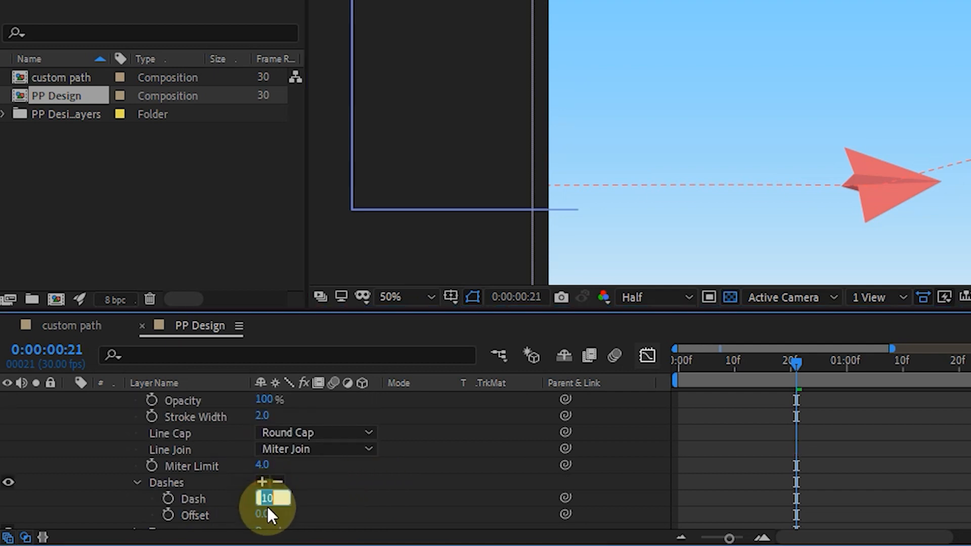
pyautogui.write('20')
pyautogui.press('Return')
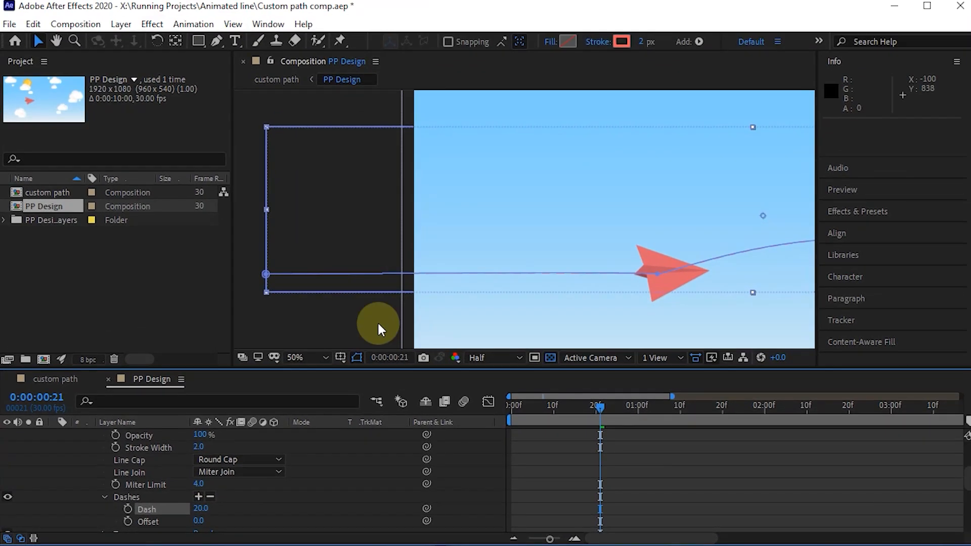
pyautogui.click(399, 307)
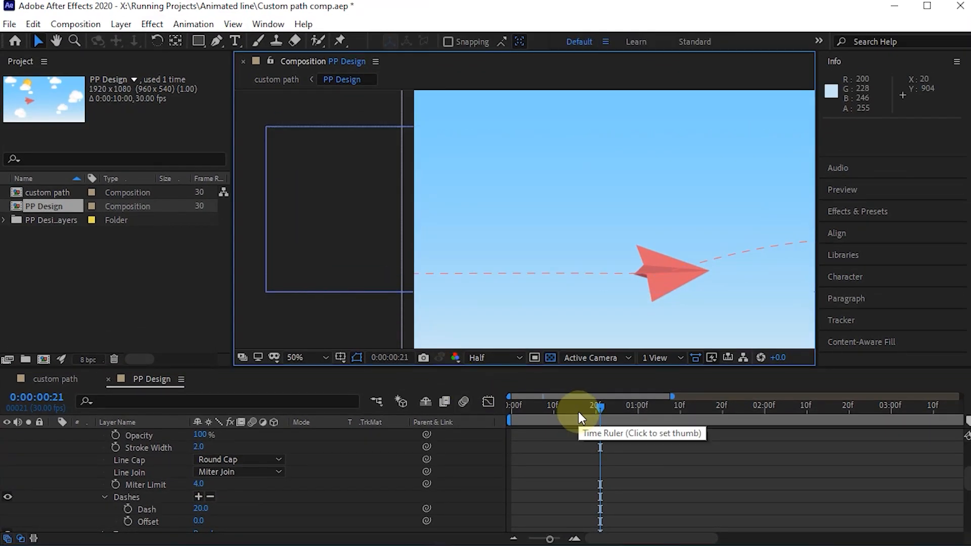
# Check the dashed path from the start of the composition to 0:00:00:20 and save the project.
pyautogui.scroll(-2, 613, 194)
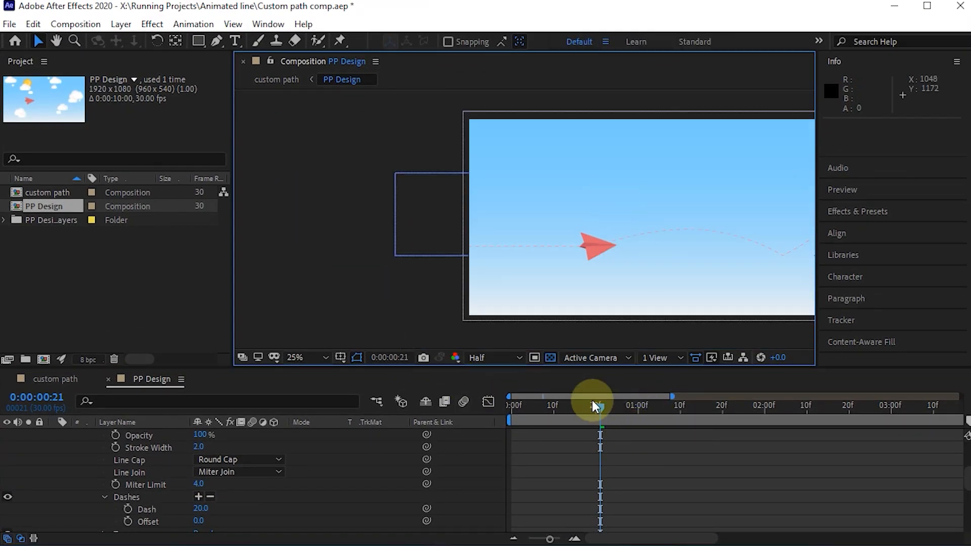
pyautogui.moveTo(594, 403); pyautogui.dragTo(506, 407)
pyautogui.scroll(-2, 559, 128)
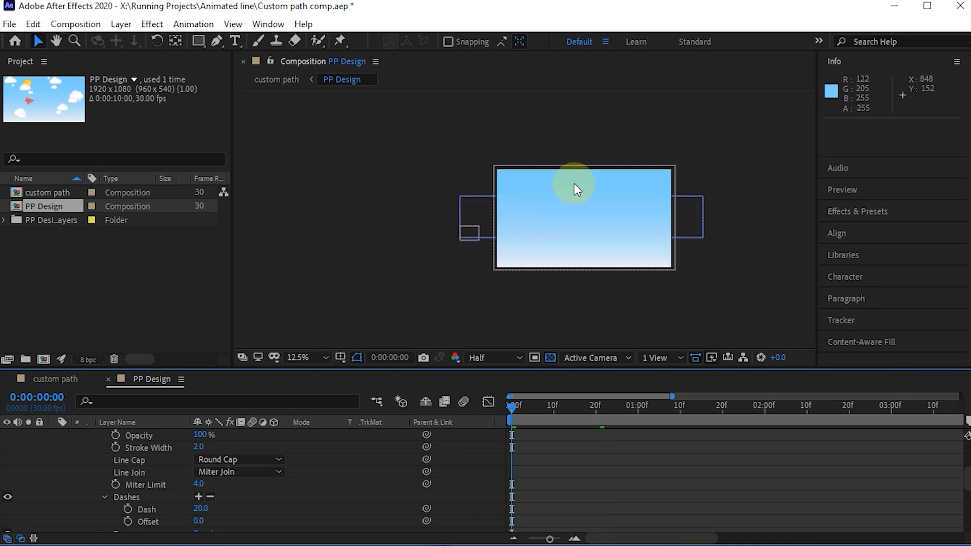
pyautogui.scroll(2, 574, 183)
pyautogui.hotkey('ctrl', 's')
pyautogui.click(596, 405)
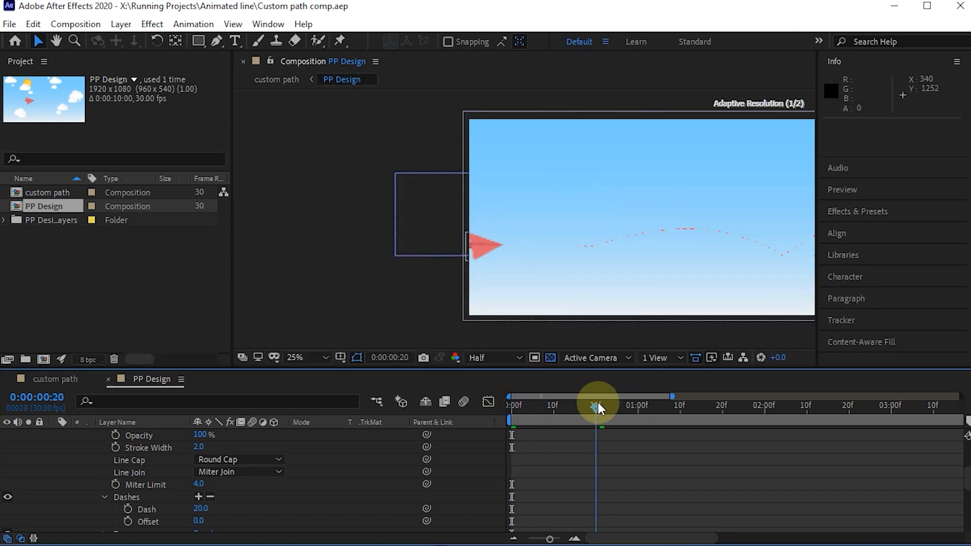
# Add Trim Paths to Shape Layer 1's contents.
pyautogui.scroll(4, 289, 473)
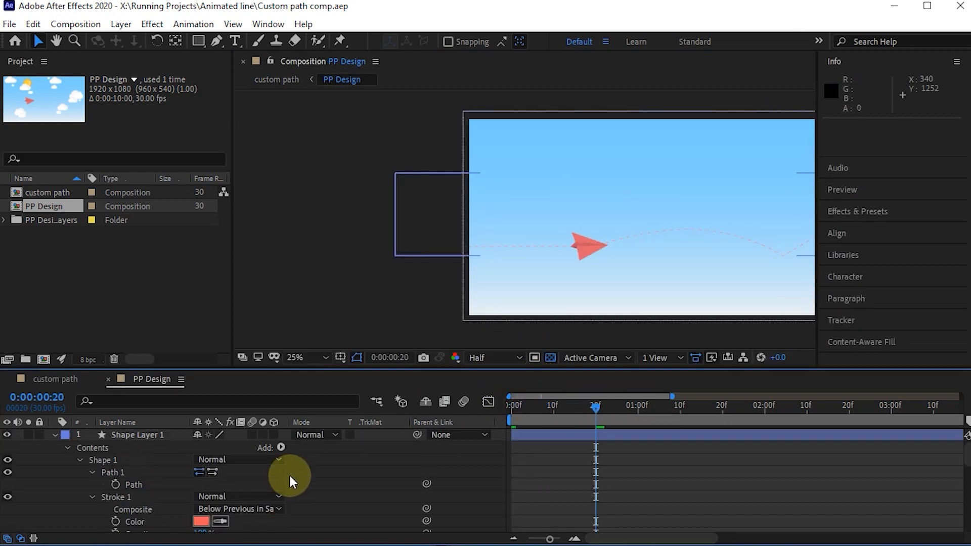
pyautogui.click(280, 447)
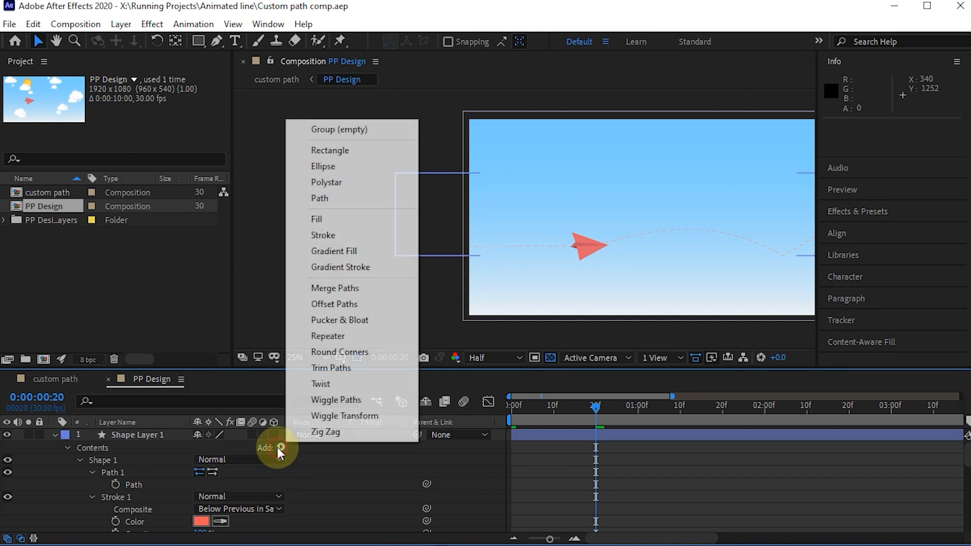
pyautogui.click(320, 368)
pyautogui.scroll(-2, 93, 501)
pyautogui.click(80, 488)
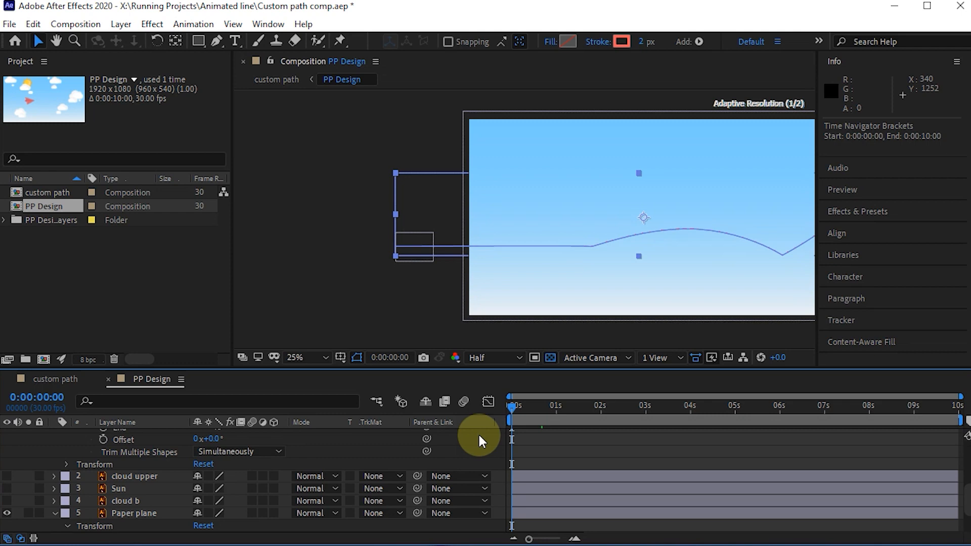
# Add a keyframe to the Trim Paths End property at 0:00:00:00, keeping it at 100%.
pyautogui.scroll(3, 217, 498)
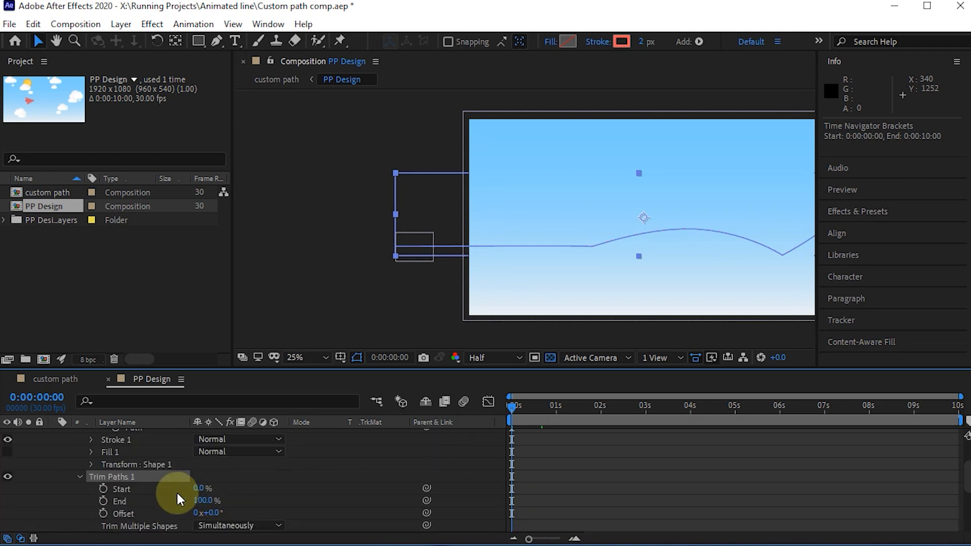
pyautogui.click(103, 500)
pyautogui.scroll(-2, 583, 468)
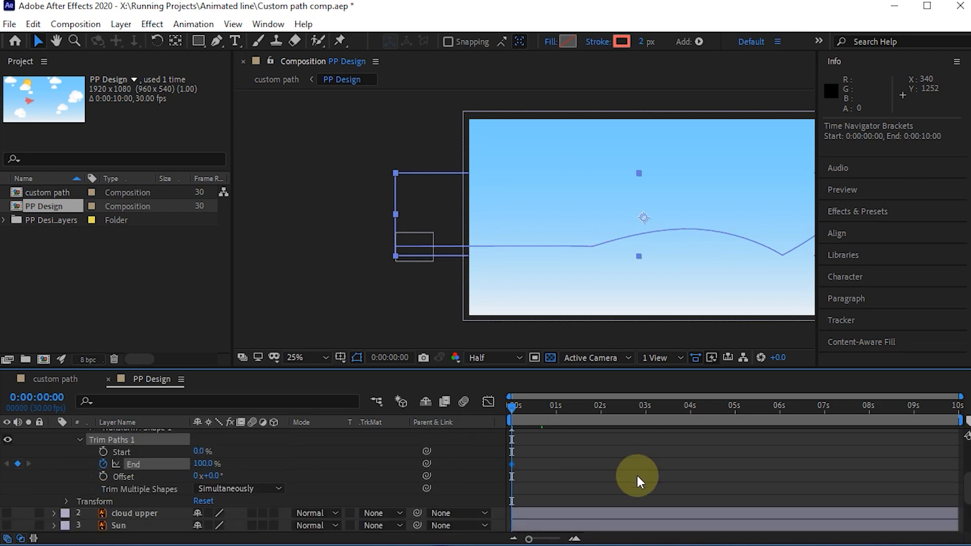
# Move the Trim Paths End keyframe to 0:00:02:00, aligned with the Paper plane layer's last Position keyframe.
pyautogui.scroll(-2, 636, 473)
pyautogui.scroll(5, 630, 486)
pyautogui.scroll(-6, 629, 484)
pyautogui.scroll(-2, 632, 486)
pyautogui.moveTo(520, 405); pyautogui.dragTo(612, 414)
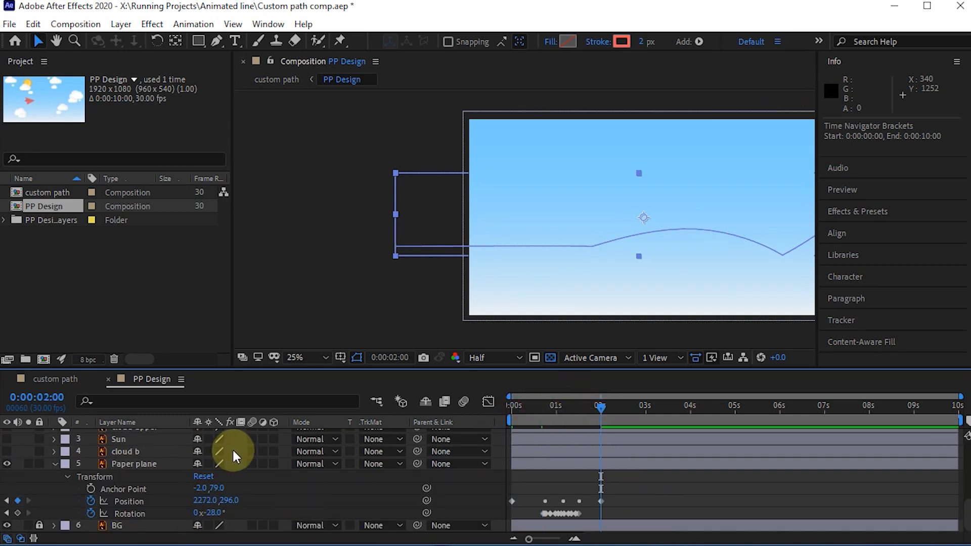
pyautogui.scroll(3, 188, 485)
pyautogui.moveTo(511, 451); pyautogui.dragTo(600, 452)
# Keyframe the Trim Paths End at 0% at 0:00:00:00.
pyautogui.moveTo(597, 407); pyautogui.dragTo(490, 411)
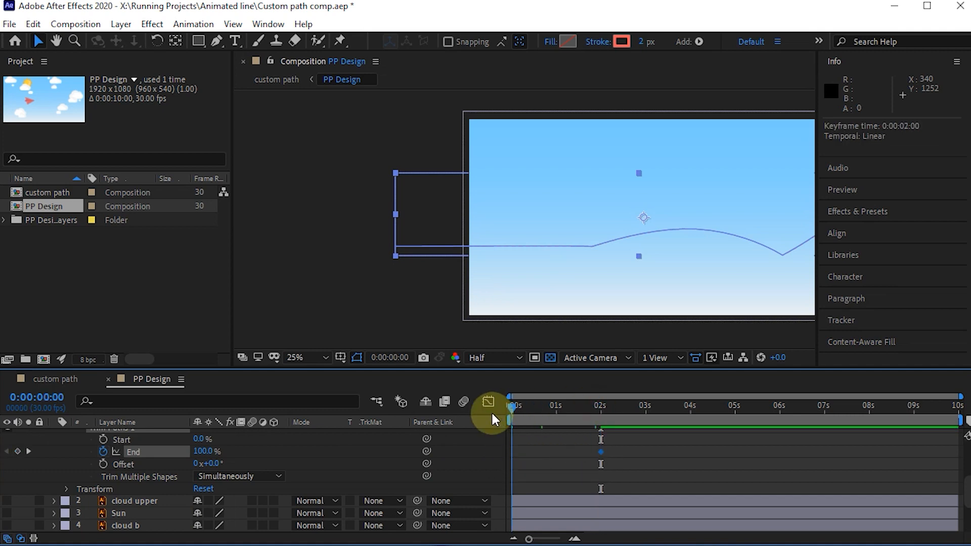
pyautogui.moveTo(203, 451); pyautogui.dragTo(62, 453)
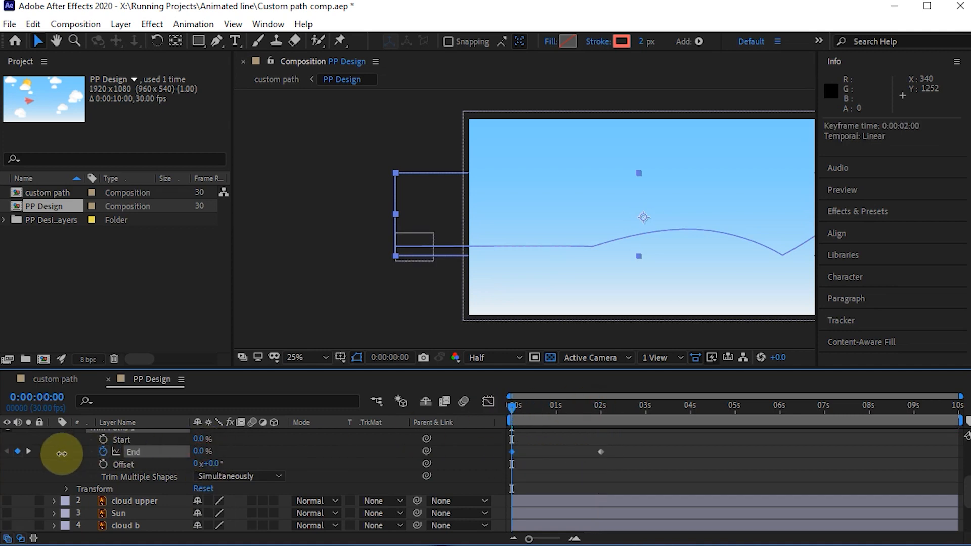
pyautogui.click(440, 294)
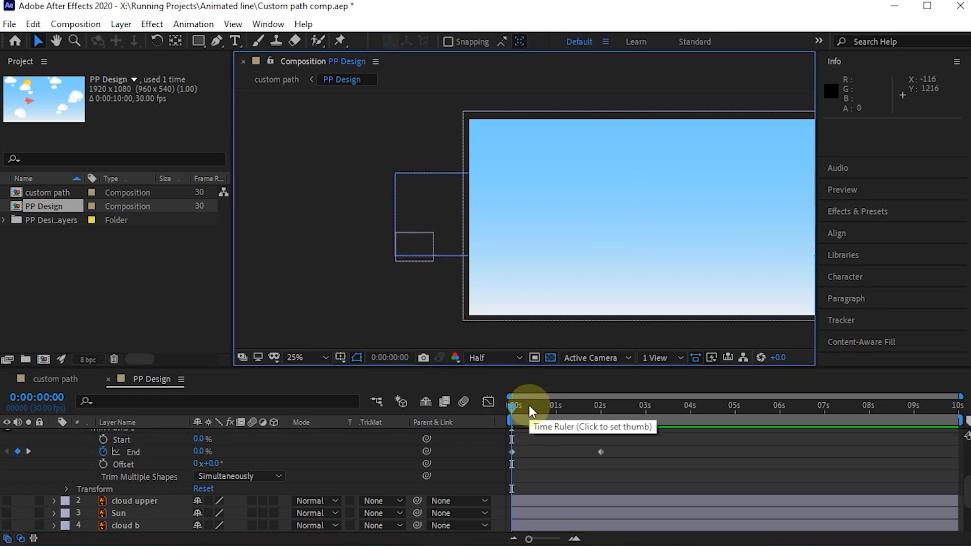
# Preview the dashed line drawing itself along the path from the start of the composition.
pyautogui.press('space')
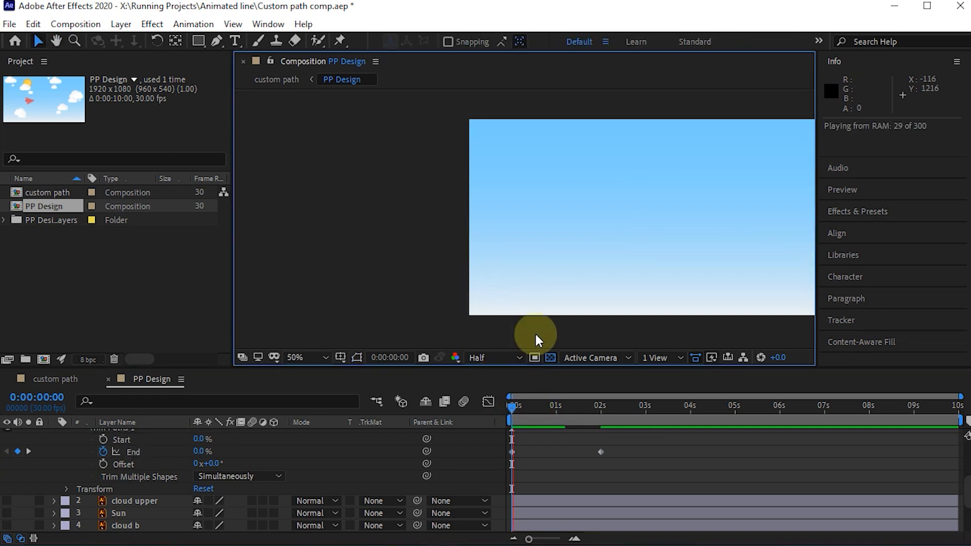
pyautogui.scroll(2, 535, 339)
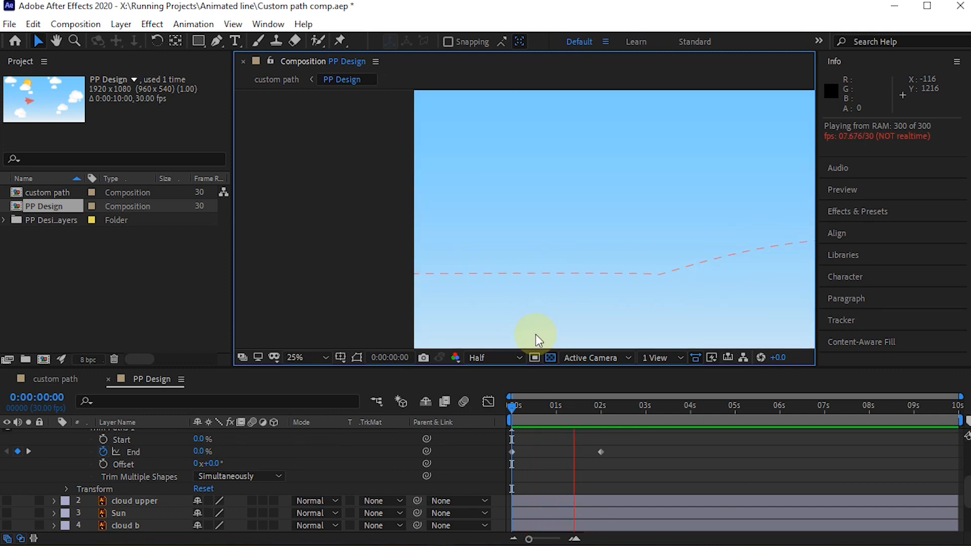
pyautogui.scroll(-2, 535, 335)
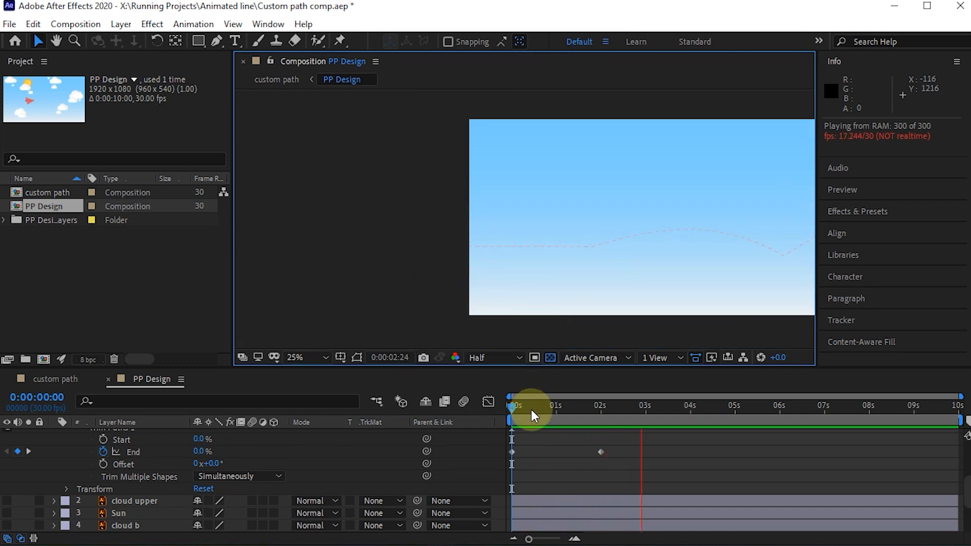
pyautogui.click(514, 408)
pyautogui.press('space')
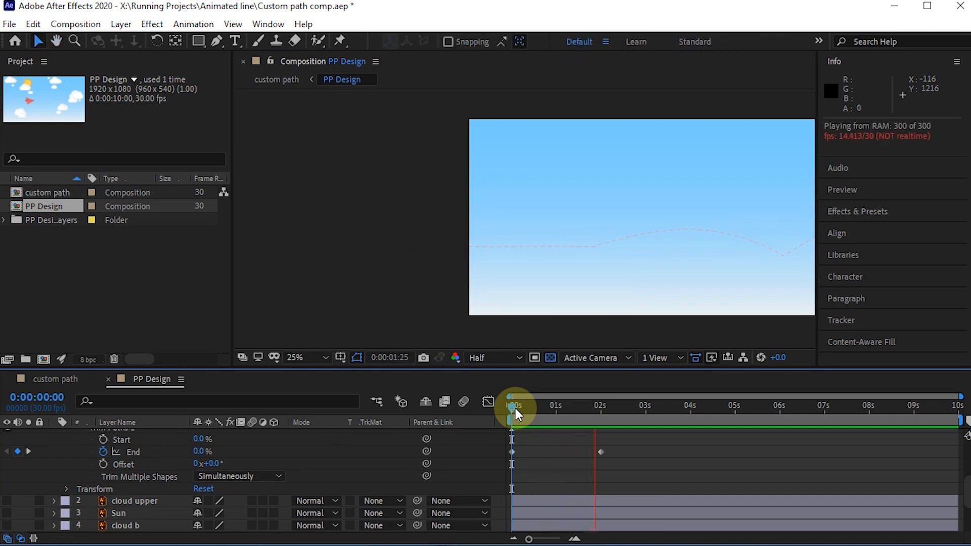
pyautogui.press('space')
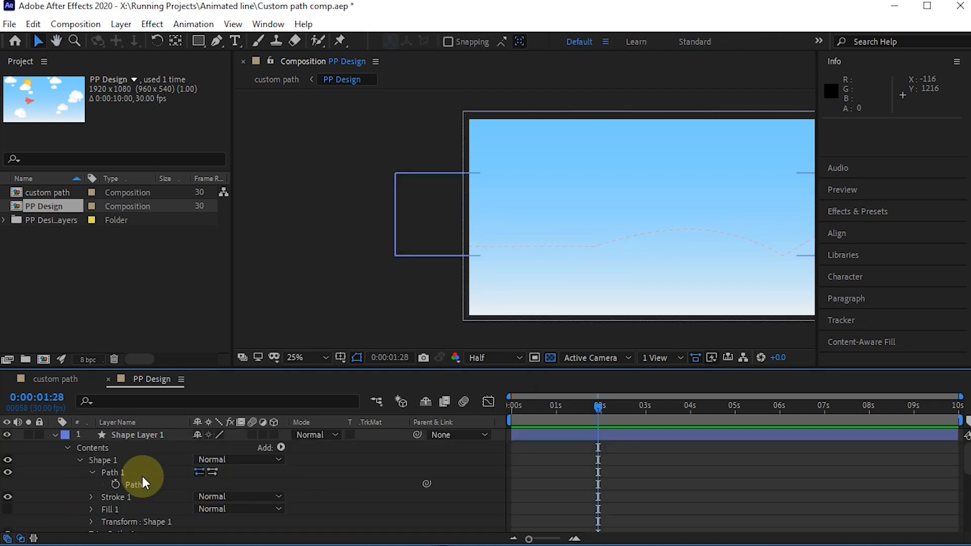
# Set the stroke width of Shape Layer 1 to 5 px and check the thicker dashed trail behind the plane.
pyautogui.click(128, 435)
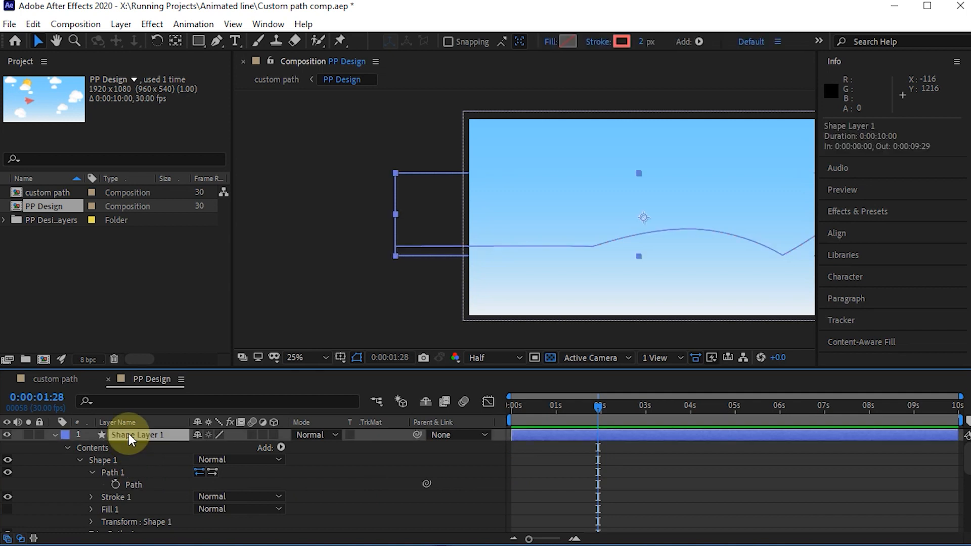
pyautogui.click(643, 41)
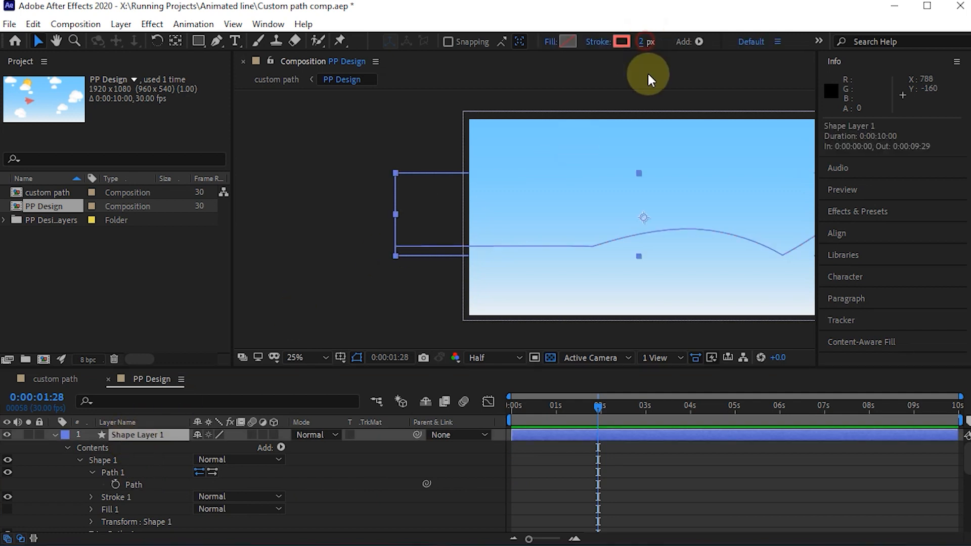
pyautogui.write('5')
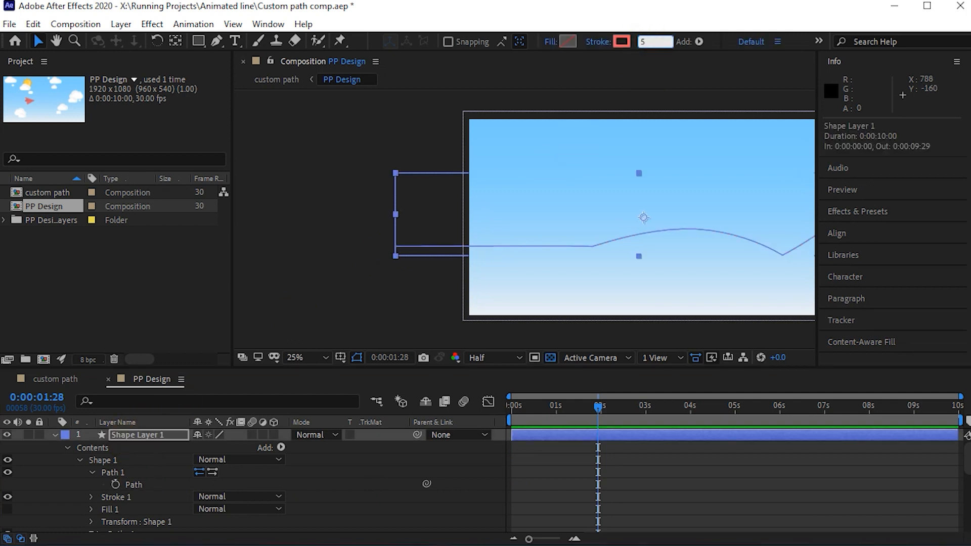
pyautogui.click(563, 408)
pyautogui.press('.')
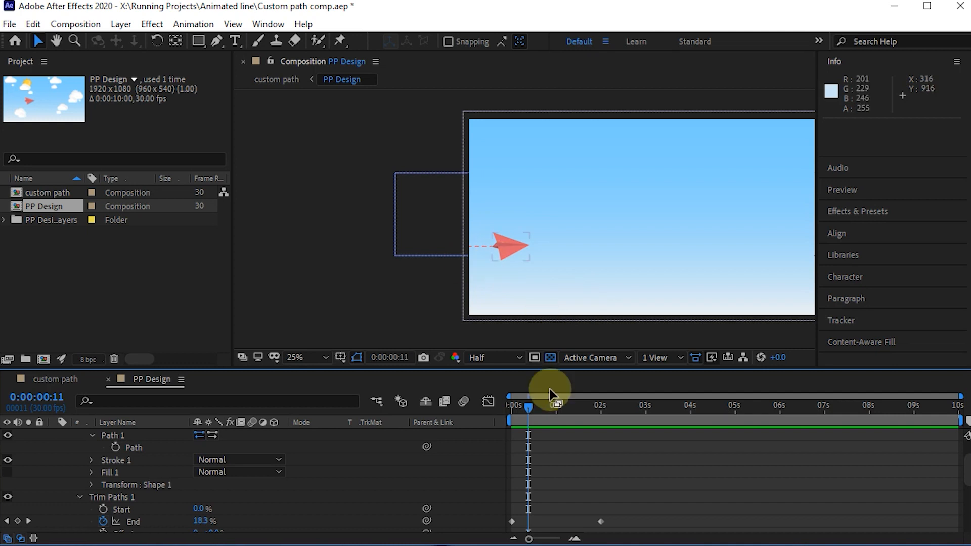
# Add a keyframe to the Trim Paths Start property at 0:00:00:00, keeping it at 0%.
pyautogui.moveTo(527, 403); pyautogui.dragTo(513, 408)
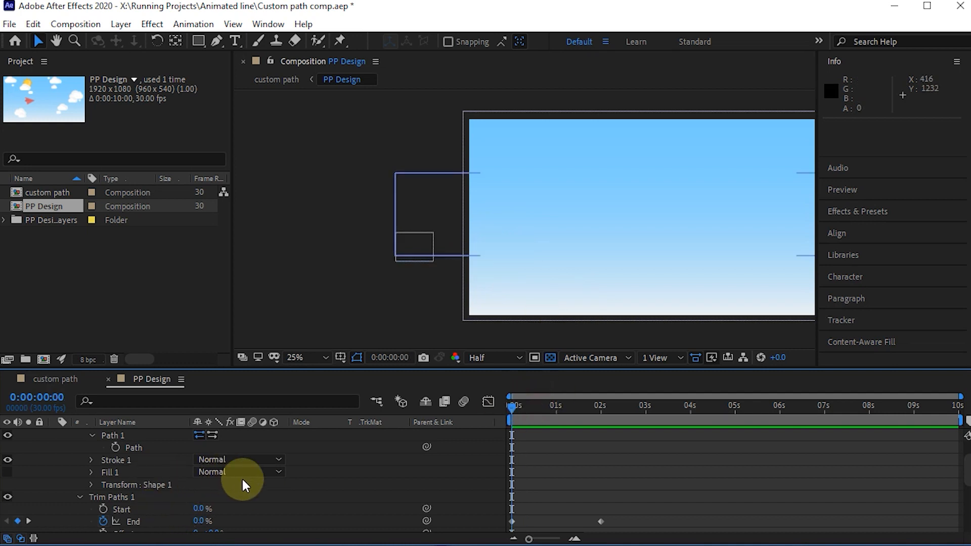
pyautogui.scroll(2, 236, 483)
pyautogui.scroll(-4, 236, 483)
pyautogui.scroll(4, 235, 480)
pyautogui.scroll(-3, 235, 480)
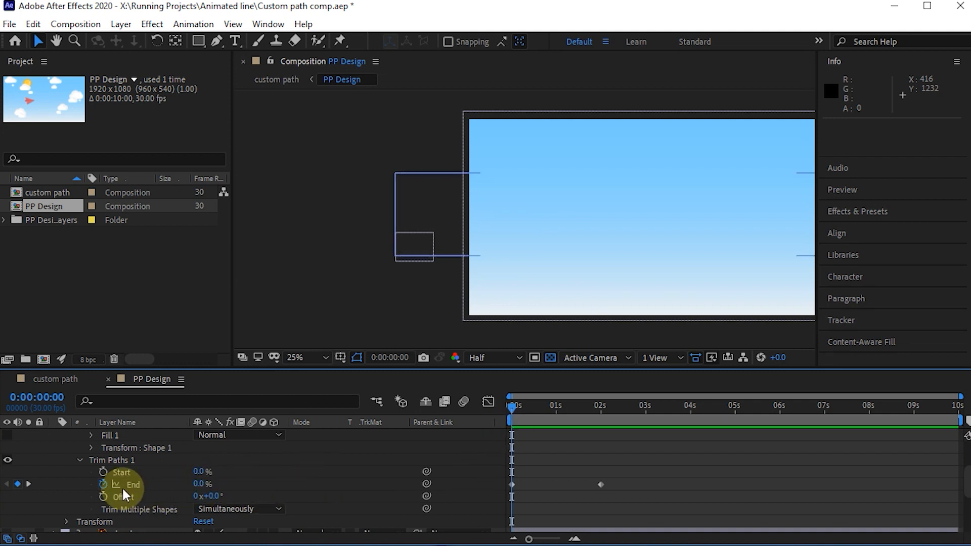
pyautogui.click(103, 472)
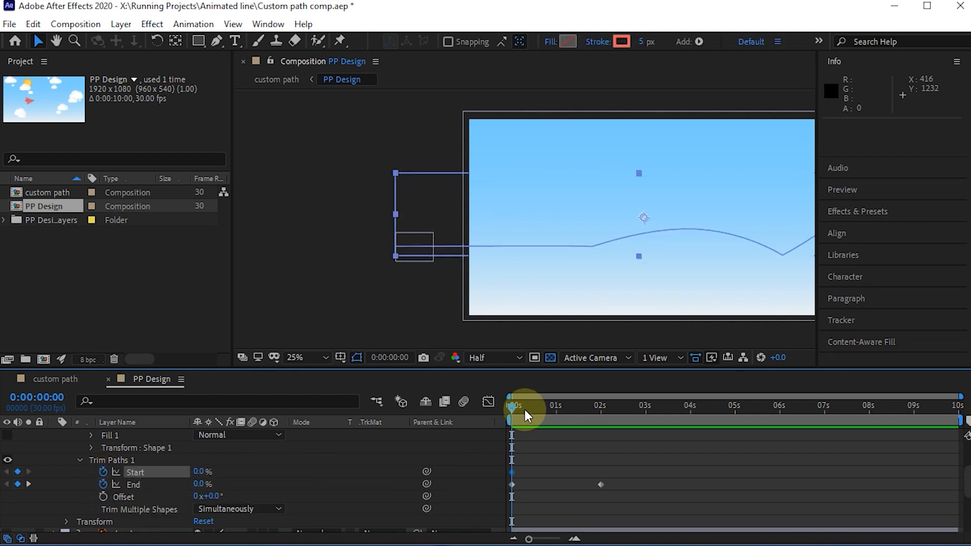
# Keyframe the Trim Paths Start at 100% at 0:00:02:00 and check the trail at an early frame.
pyautogui.moveTo(513, 406); pyautogui.dragTo(599, 406)
pyautogui.moveTo(198, 470); pyautogui.dragTo(353, 463)
pyautogui.click(616, 471)
pyautogui.moveTo(539, 409)
pyautogui.mouseDown()
pyautogui.moveTo(509, 412)
pyautogui.moveTo(527, 409)
pyautogui.mouseUp()
pyautogui.click(610, 471)
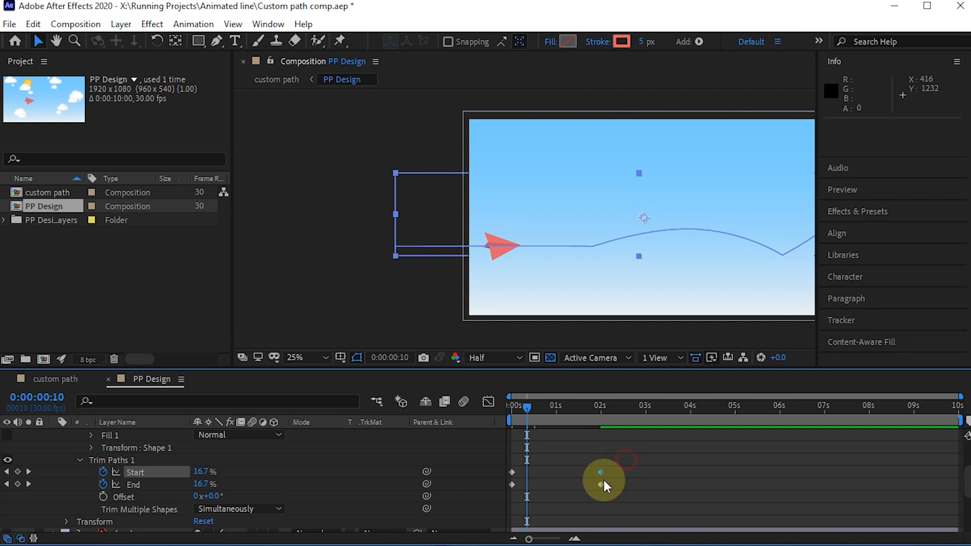